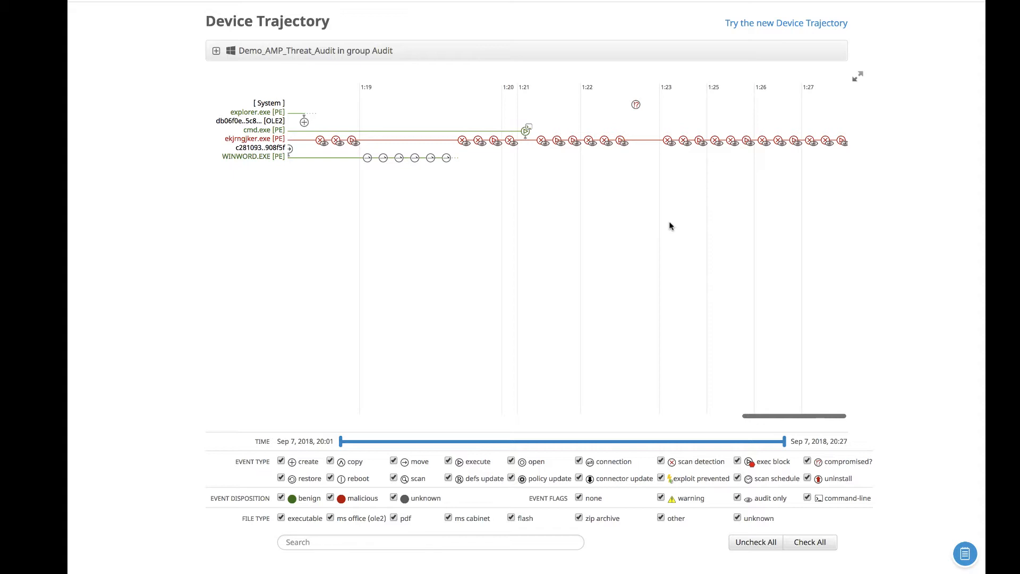
Step: Open the 1:21 detection event of ekjrngjker.exe and investigate its SHA-256 in Threat Response
{"action": "left_click", "coordinate": [541, 141]}
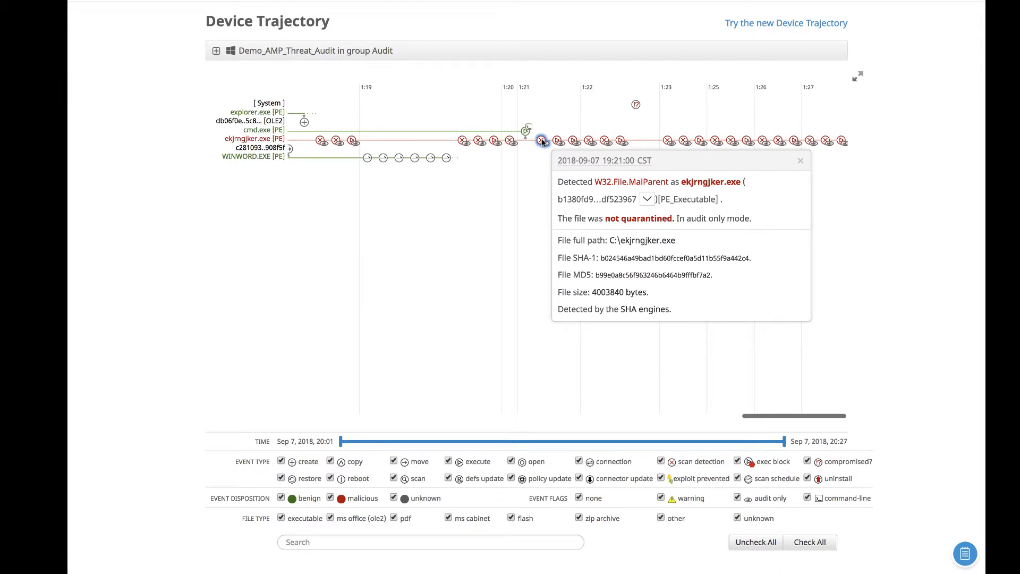
{"action": "left_click", "coordinate": [647, 200]}
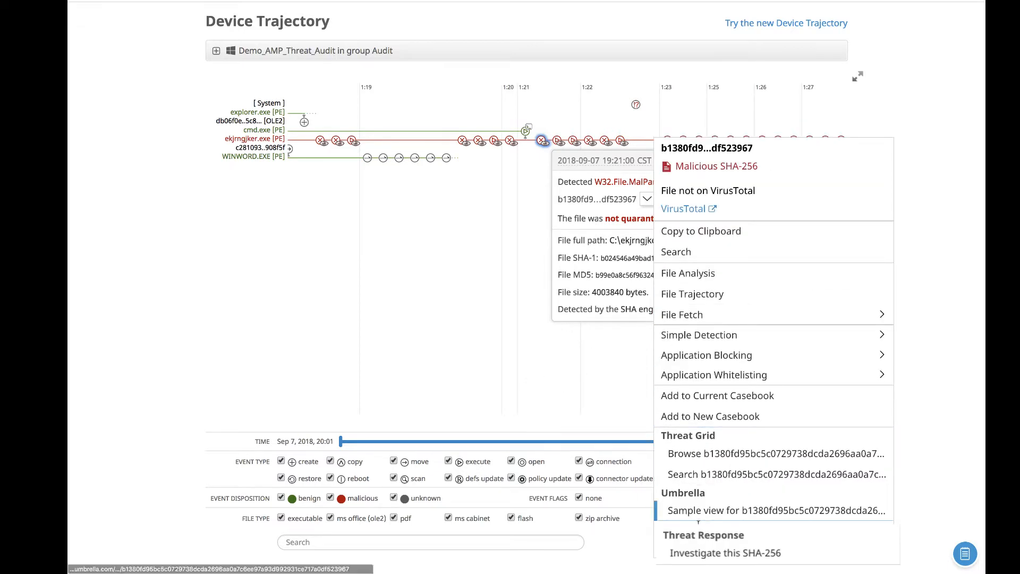
{"action": "left_click", "coordinate": [725, 553]}
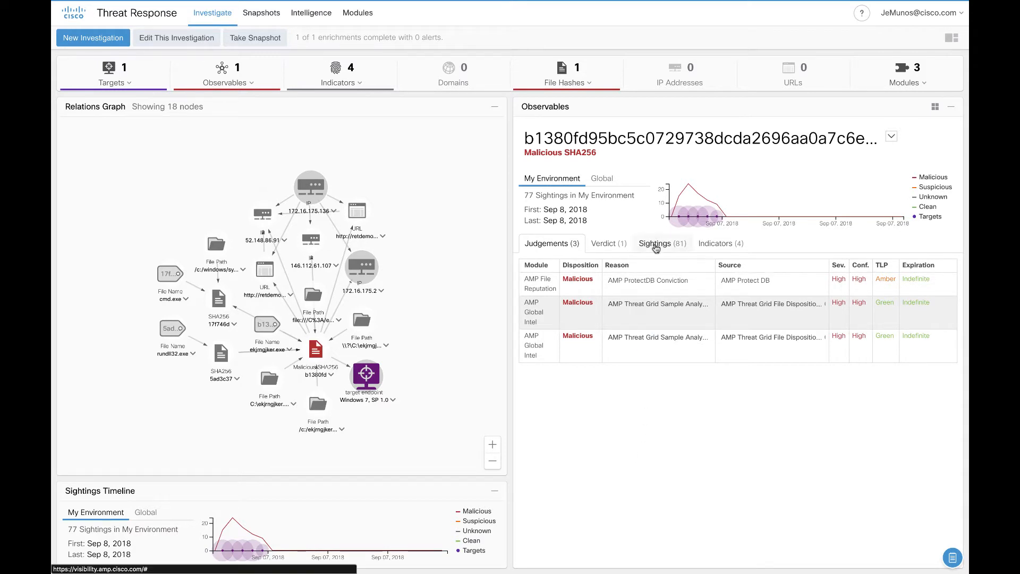
Step: Review the sightings of the malicious SHA-256, including the relations and targets of its AMP events
{"action": "left_click", "coordinate": [656, 245]}
{"action": "scroll", "coordinate": [685, 452], "scroll_direction": "down", "scroll_amount": 10}
{"action": "scroll", "coordinate": [693, 453], "scroll_direction": "right", "scroll_amount": 2}
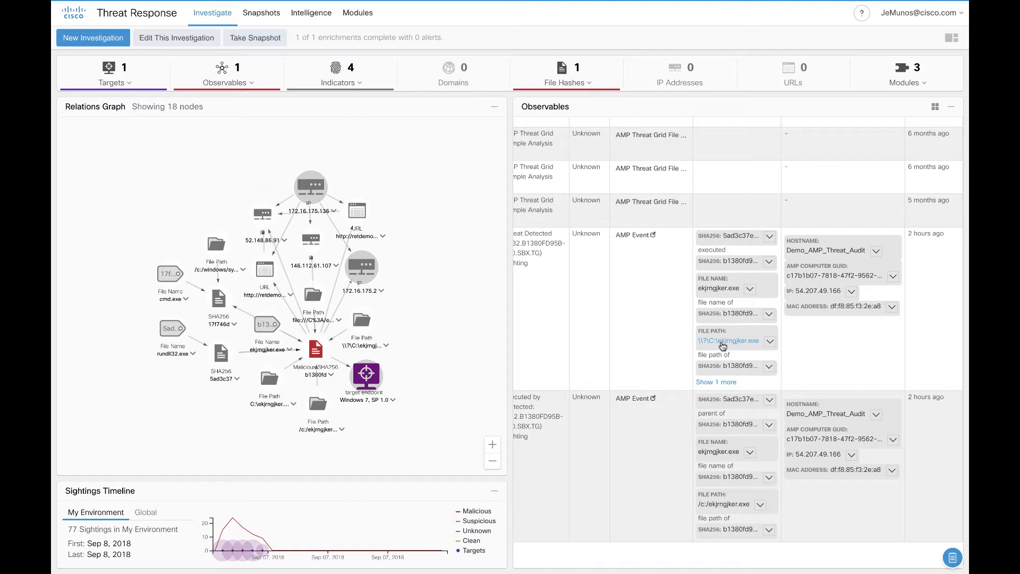
{"action": "scroll", "coordinate": [733, 239], "scroll_direction": "up", "scroll_amount": 5}
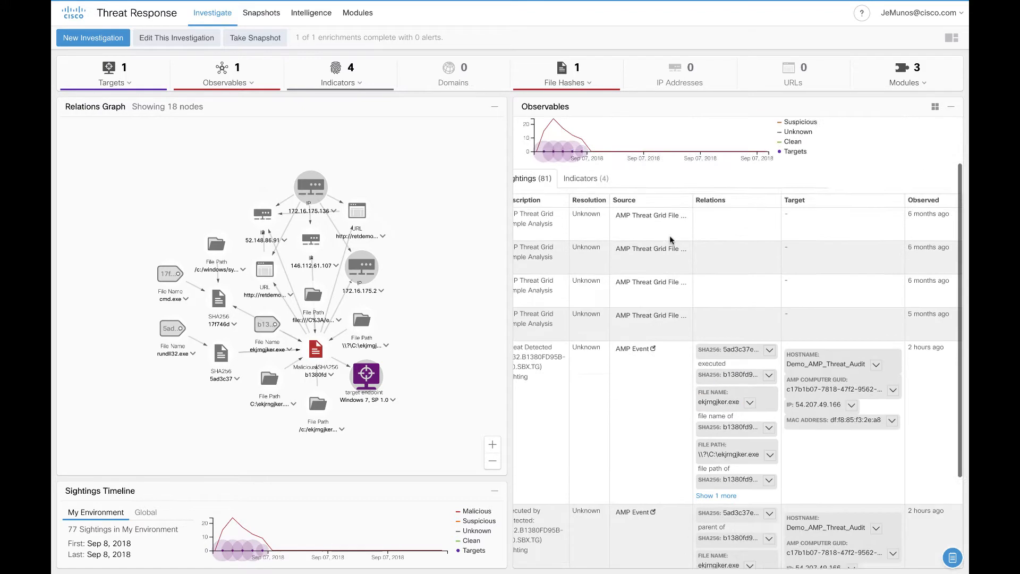
Step: Pivot from the malicious SHA-256 to its Threat Grid artifact report and review its associated paths and related samples
{"action": "left_click", "coordinate": [757, 138]}
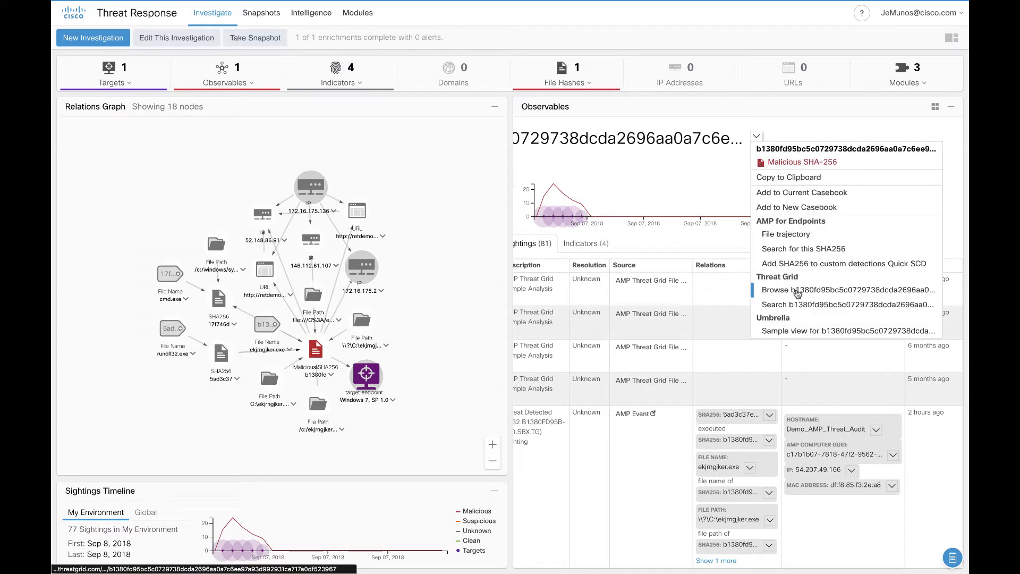
{"action": "left_click", "coordinate": [798, 293]}
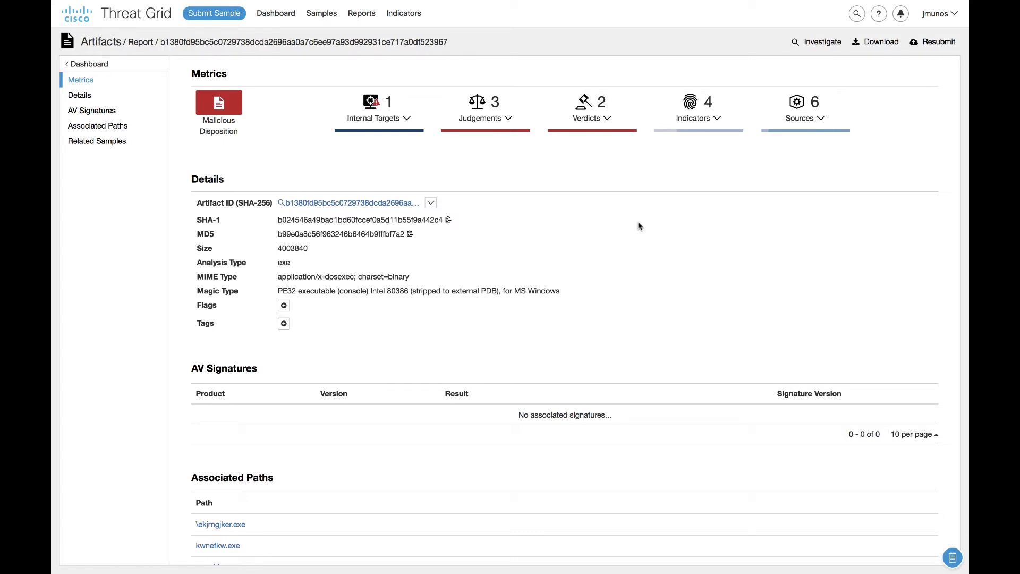
{"action": "scroll", "coordinate": [589, 318], "scroll_direction": "down", "scroll_amount": 7}
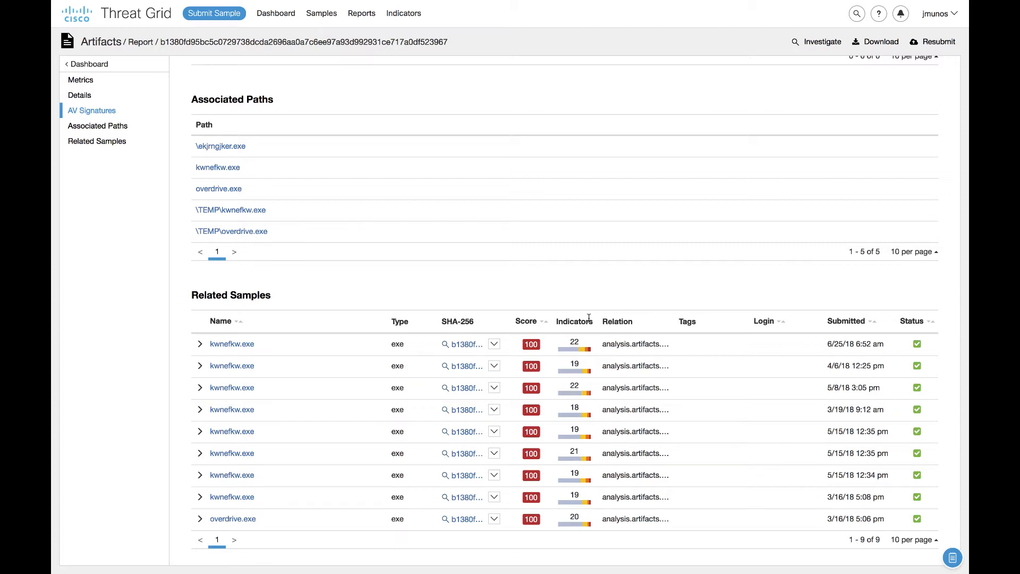
Step: Open the kwnefkw.exe sample report submitted 6/25/18 and review its behavioral indicators, starting with Poweliks Detected
{"action": "left_click", "coordinate": [236, 344]}
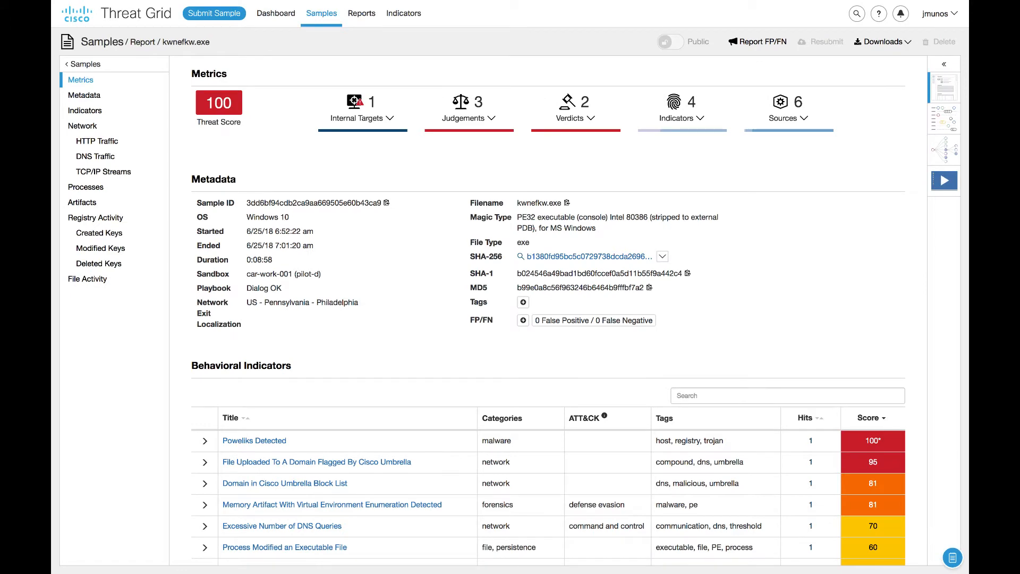
{"action": "scroll", "coordinate": [213, 303], "scroll_direction": "down", "scroll_amount": 3}
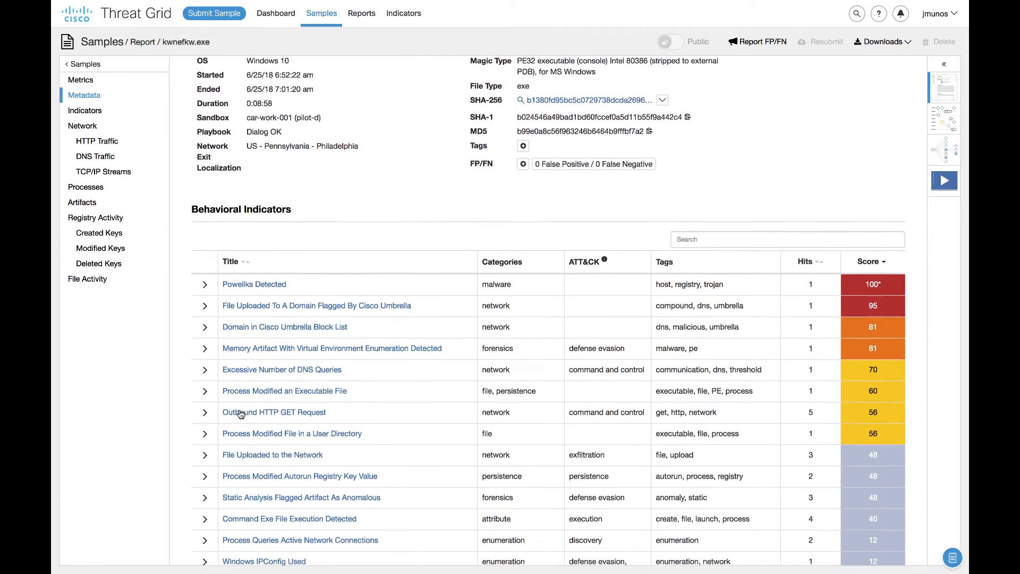
{"action": "left_click", "coordinate": [204, 277]}
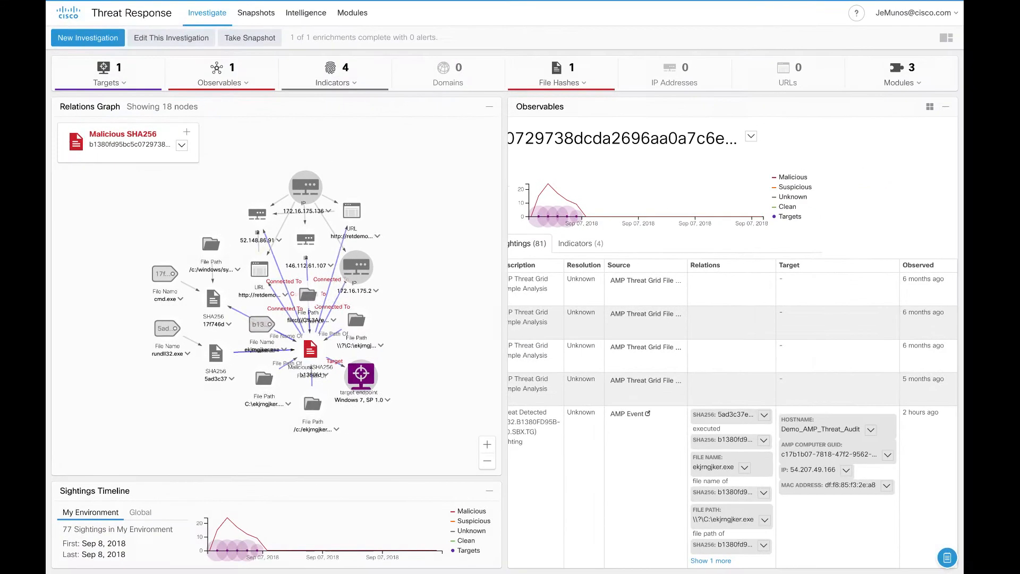
Step: Back in Threat Response, add the retdemos.com:8888 command URL and the checkin URL from the relations graph to the investigation
{"action": "left_click", "coordinate": [645, 173]}
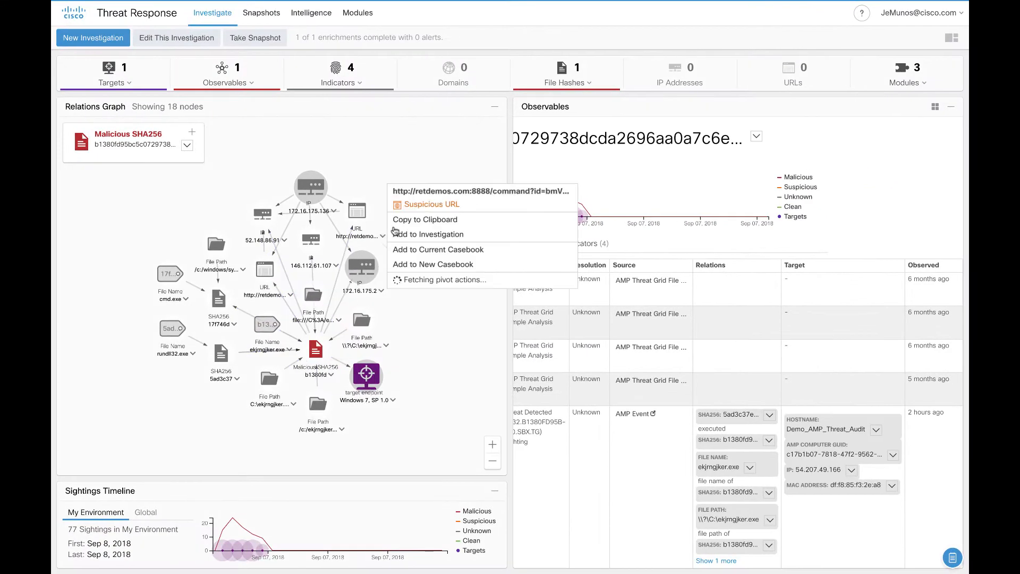
{"action": "left_click", "coordinate": [420, 234]}
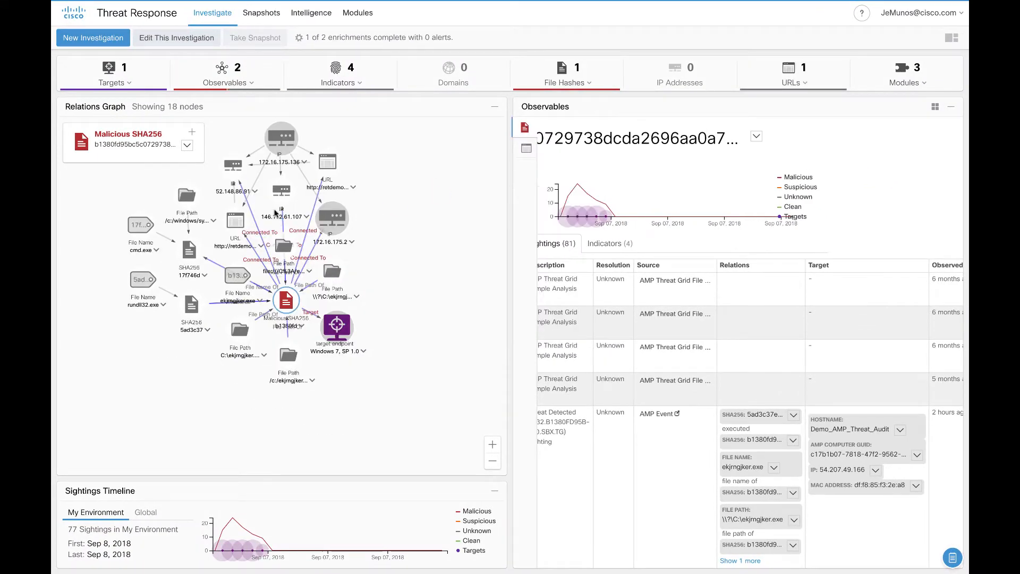
{"action": "left_click", "coordinate": [236, 221]}
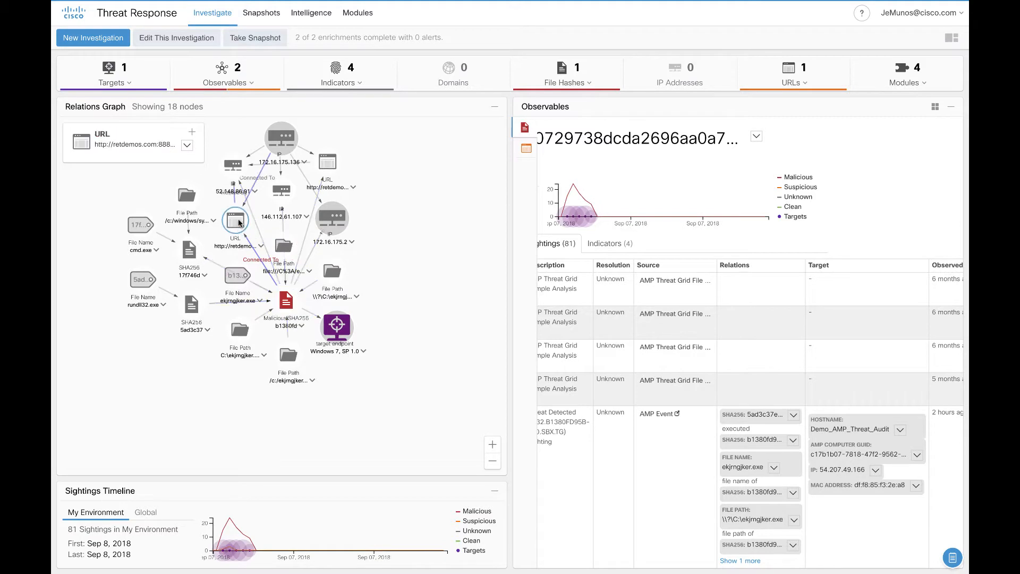
{"action": "left_click", "coordinate": [187, 145]}
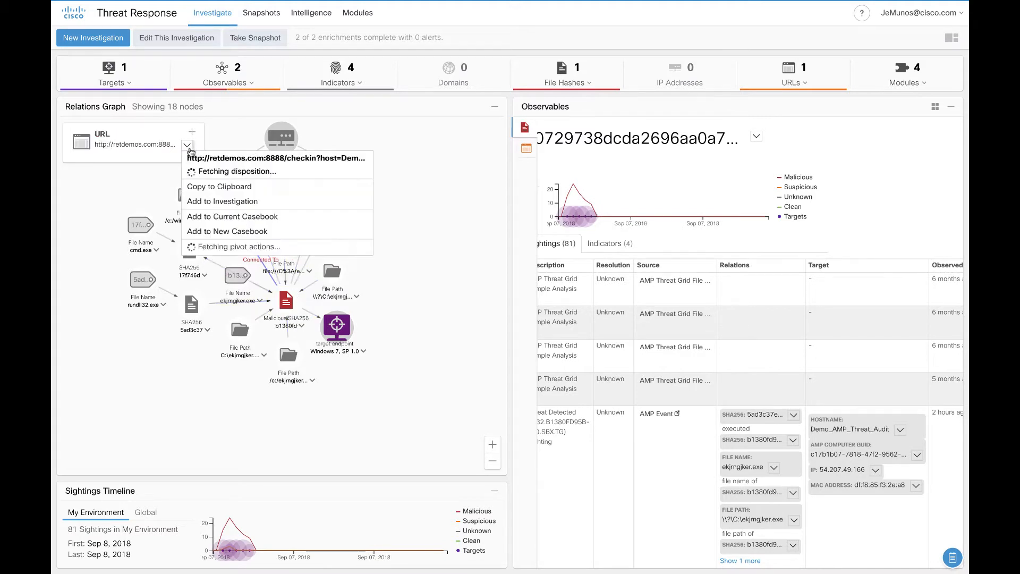
{"action": "left_click", "coordinate": [219, 205]}
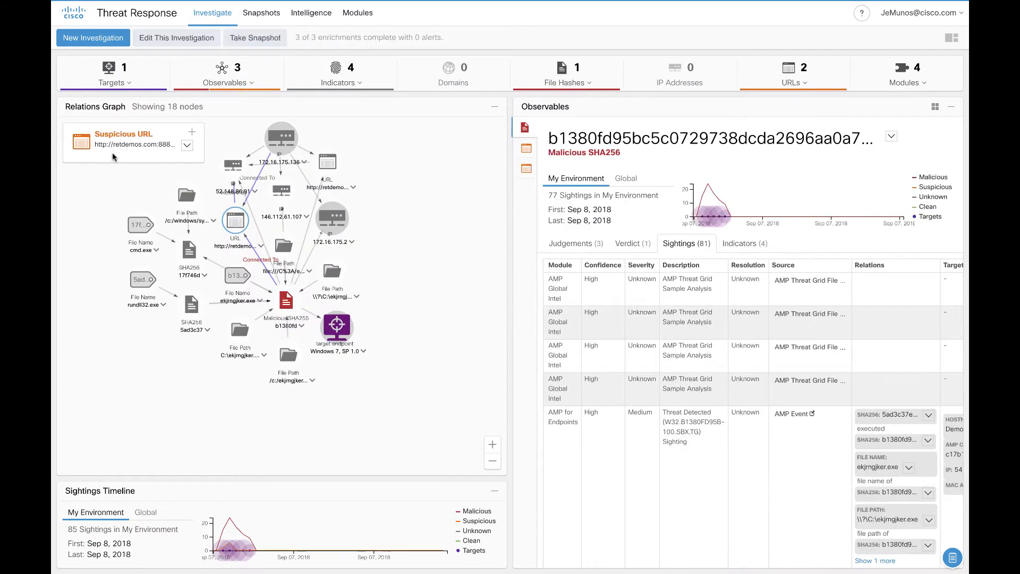
{"action": "left_click_drag", "start_coordinate": [94, 133], "coordinate": [159, 136]}
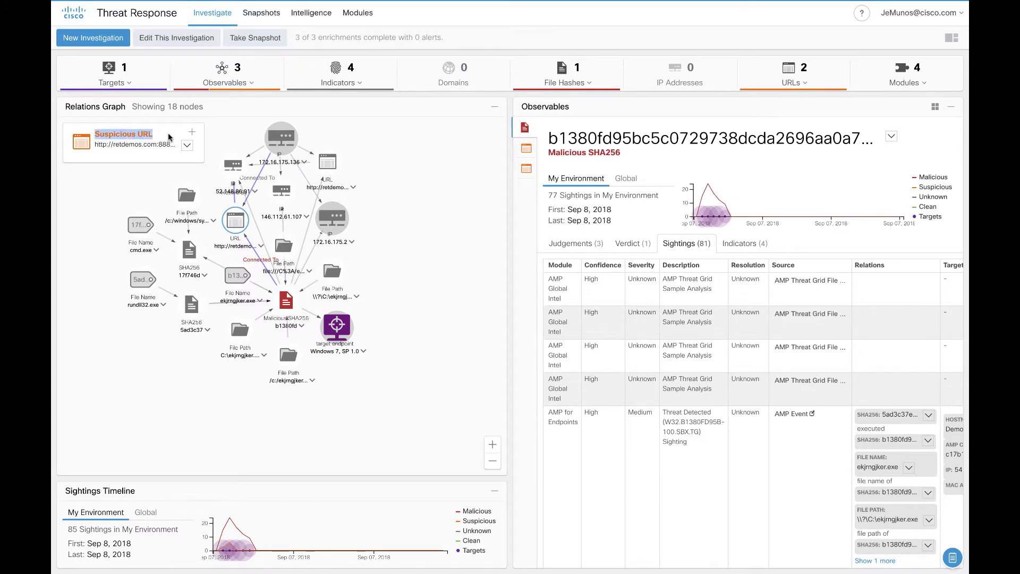
Step: Show the judgement for the suspicious retdemos.com:8888 command URL and open its Talos source
{"action": "left_click", "coordinate": [523, 148]}
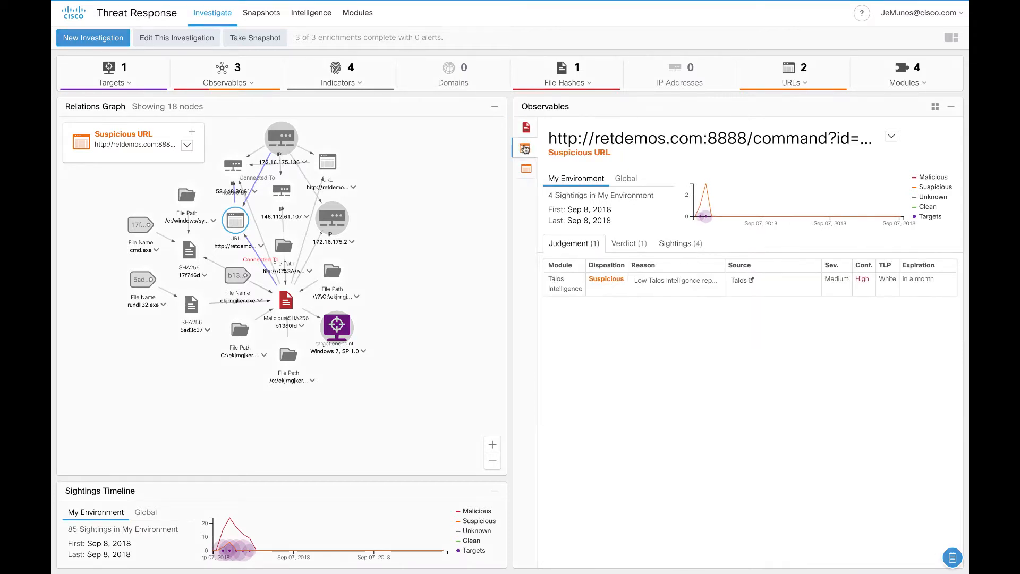
{"action": "left_click_drag", "start_coordinate": [548, 276], "coordinate": [586, 297]}
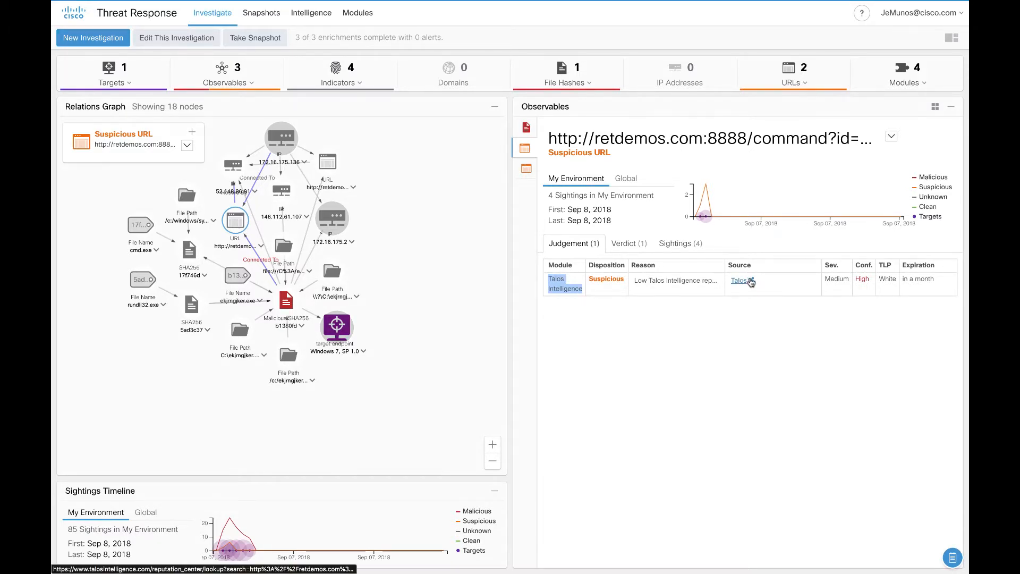
{"action": "left_click", "coordinate": [753, 283]}
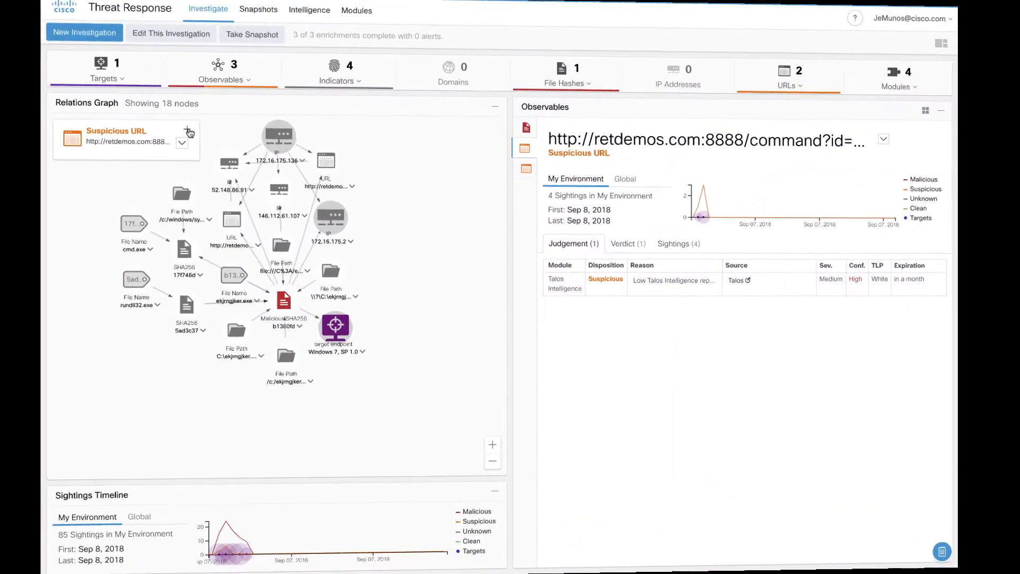
Step: Expand the suspicious checkin URL's details and view the actions available for its hosting IP 52.148.86.91
{"action": "left_click", "coordinate": [227, 101]}
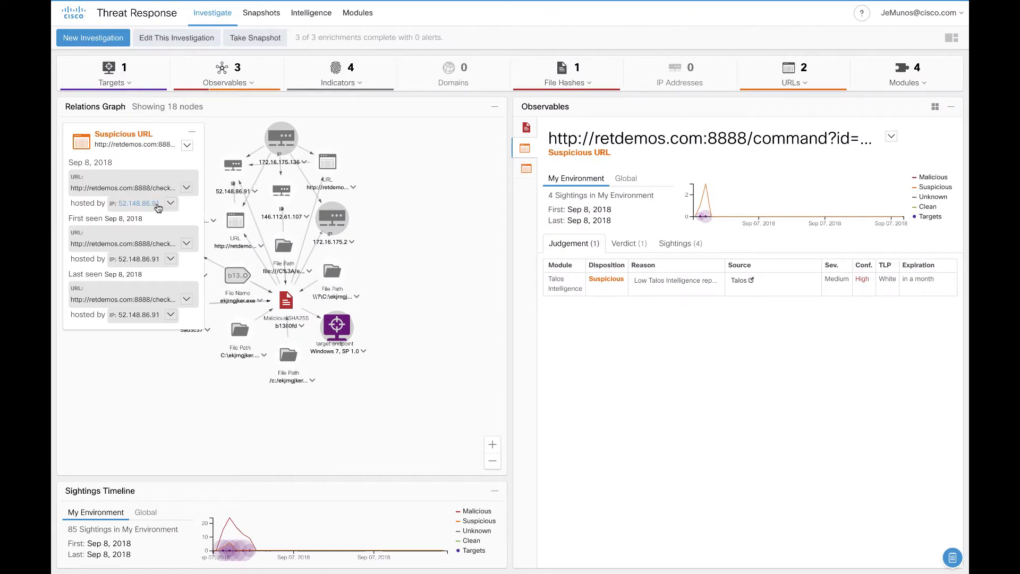
{"action": "left_click_drag", "start_coordinate": [160, 203], "coordinate": [118, 204]}
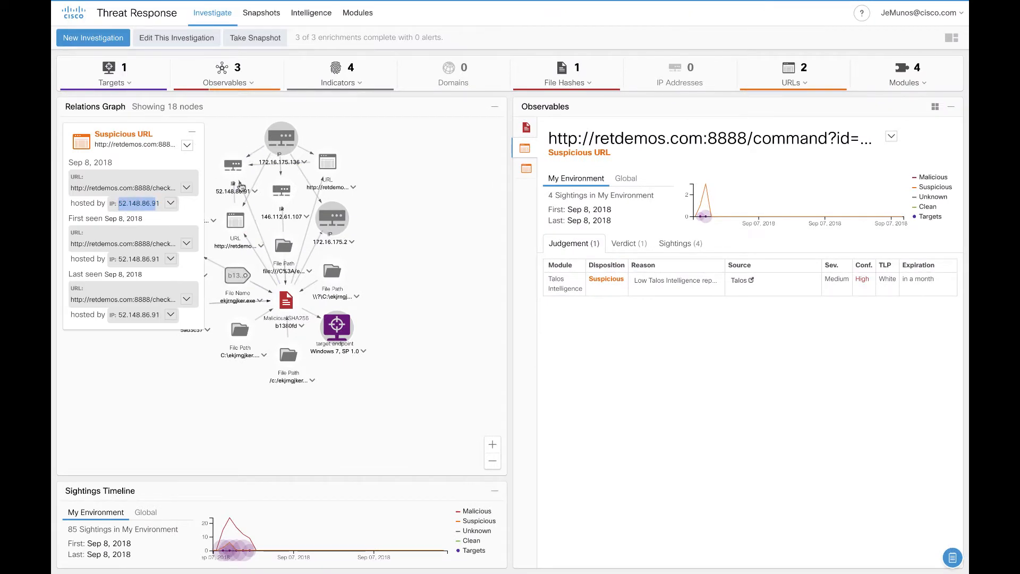
{"action": "left_click", "coordinate": [255, 193]}
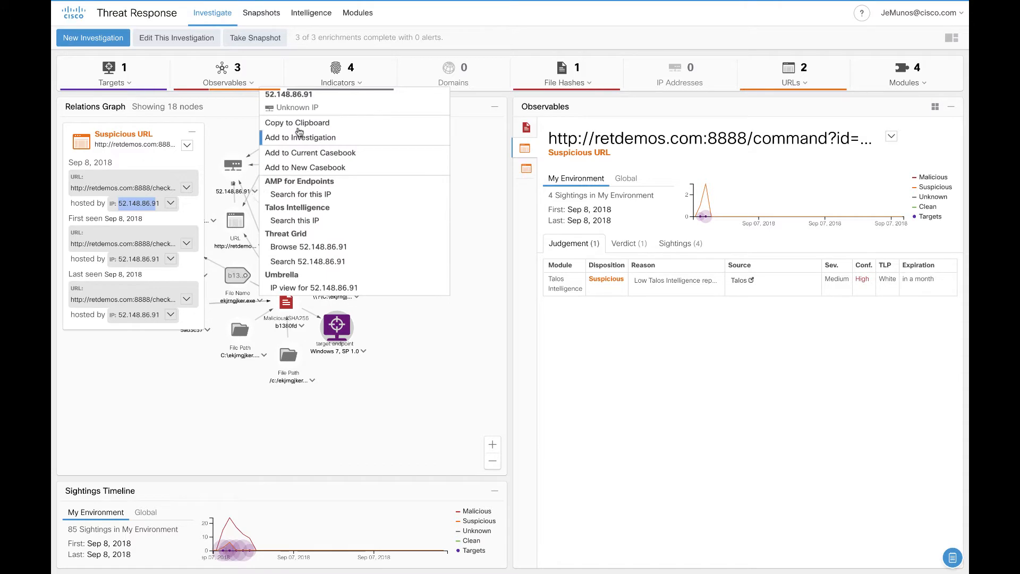
{"action": "left_click_drag", "start_coordinate": [320, 100], "coordinate": [264, 99]}
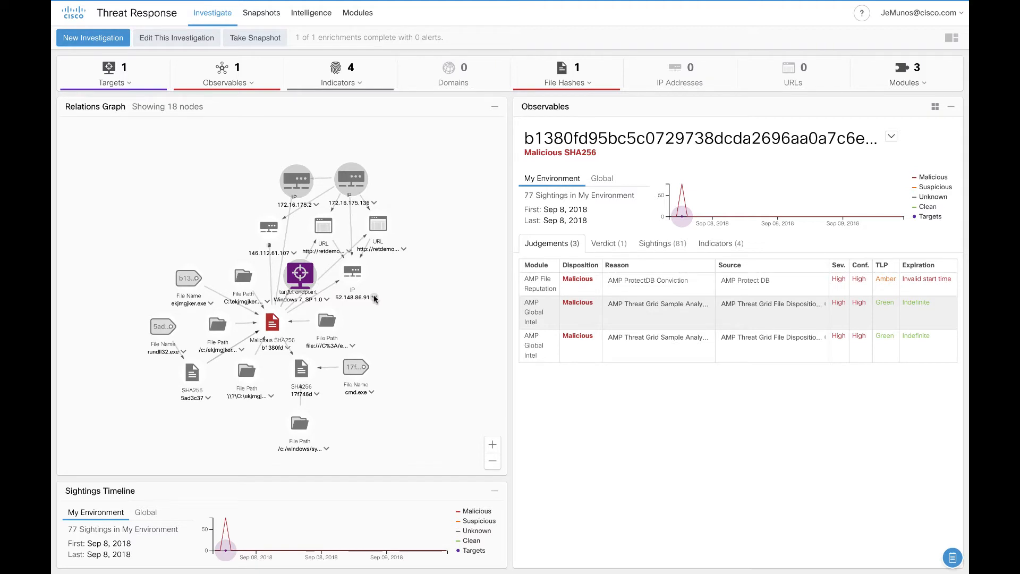
Step: Pivot from IP 52.148.86.91 to its Umbrella IP view and open the details of the hosted domain legitmalware.xyz
{"action": "left_click", "coordinate": [374, 298]}
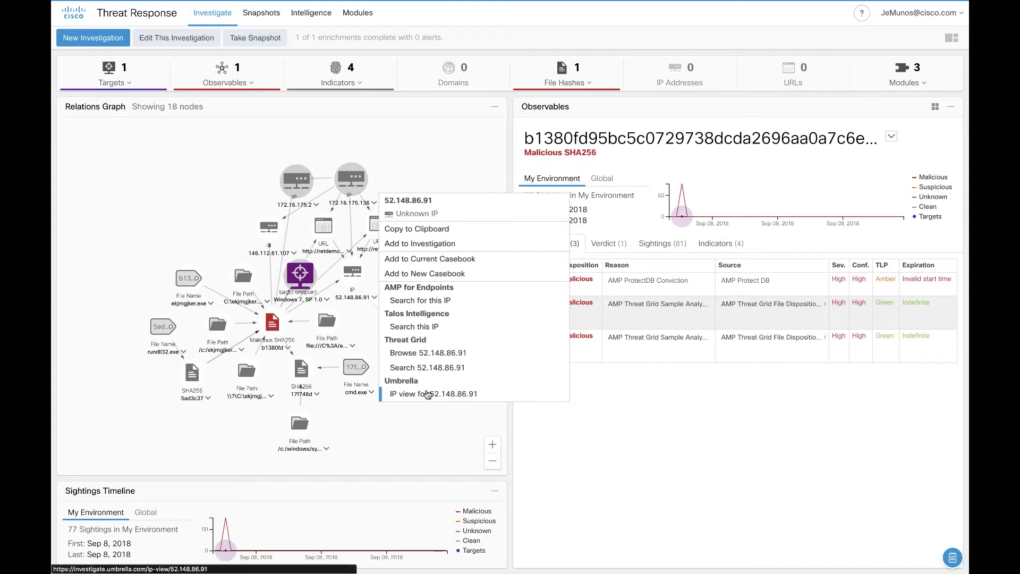
{"action": "left_click", "coordinate": [425, 395]}
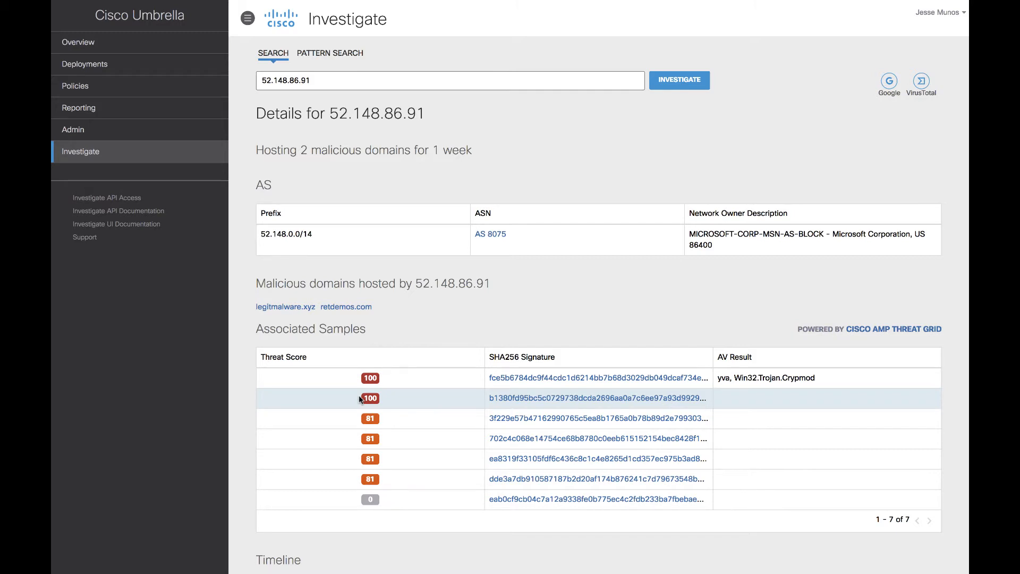
{"action": "left_click", "coordinate": [303, 308]}
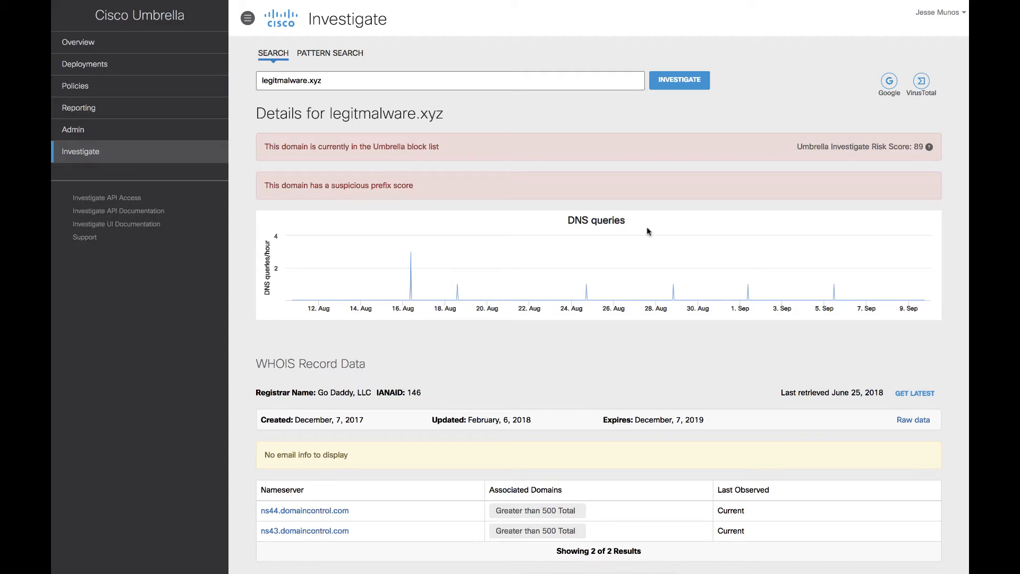
Step: Examine the domain's WHOIS data, host map, associated samples, timeline, security features, DGA detection, IP addresses and name servers
{"action": "scroll", "coordinate": [647, 229], "scroll_direction": "down", "scroll_amount": 2}
{"action": "scroll", "coordinate": [647, 230], "scroll_direction": "down", "scroll_amount": 5}
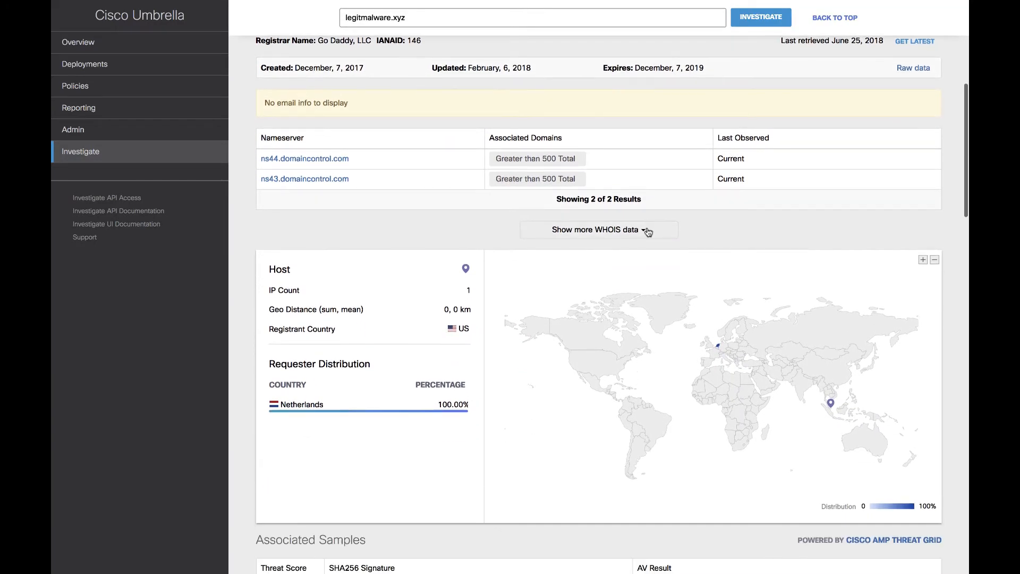
{"action": "scroll", "coordinate": [647, 230], "scroll_direction": "down", "scroll_amount": 3}
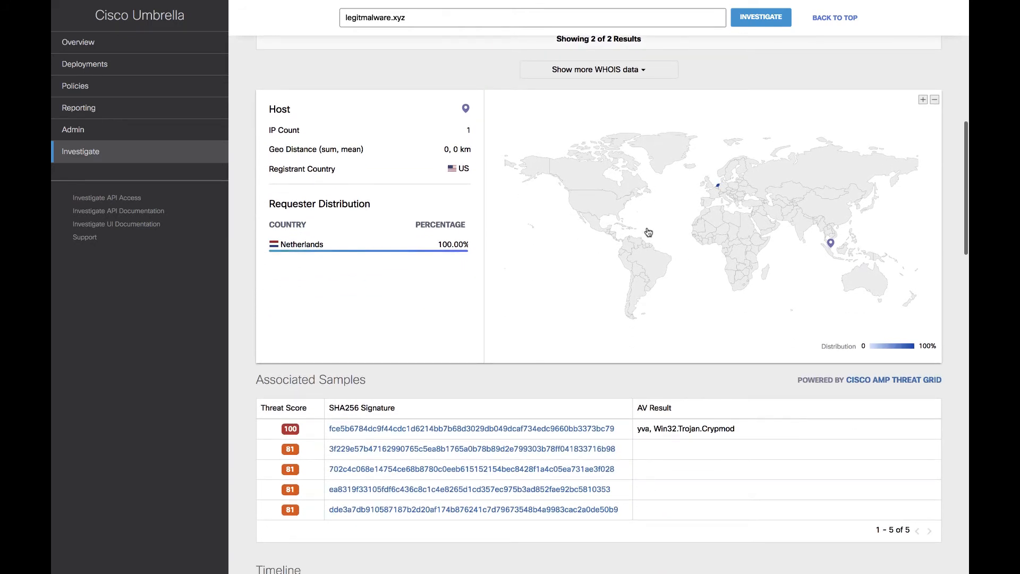
{"action": "scroll", "coordinate": [648, 232], "scroll_direction": "down", "scroll_amount": 4}
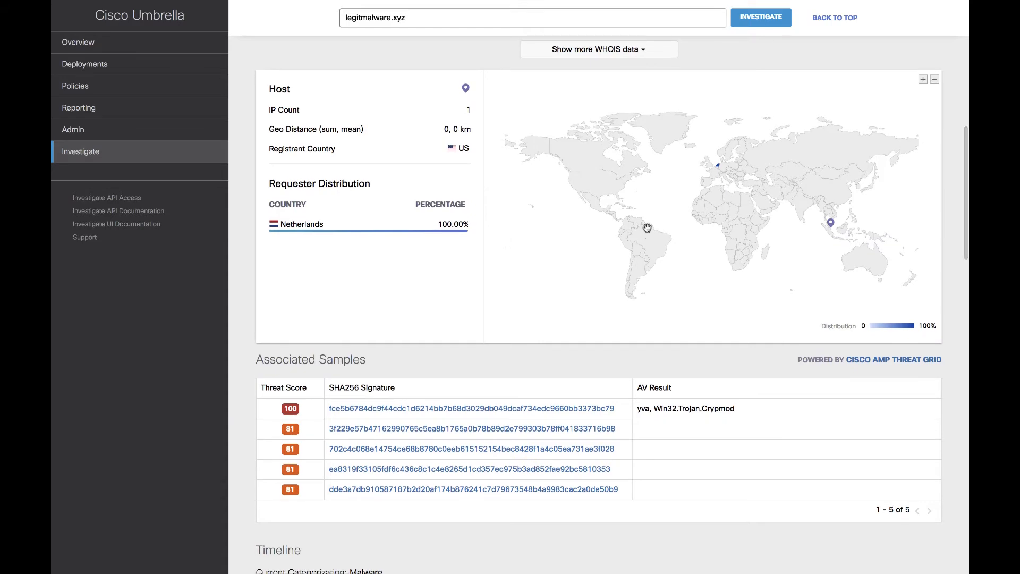
{"action": "scroll", "coordinate": [647, 230], "scroll_direction": "down", "scroll_amount": 4}
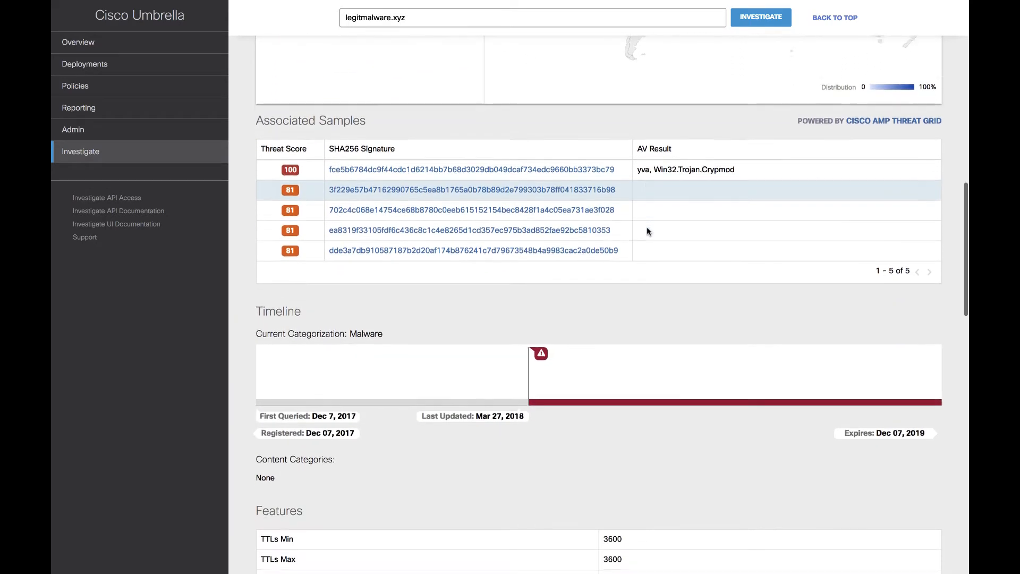
{"action": "scroll", "coordinate": [647, 228], "scroll_direction": "down", "scroll_amount": 6}
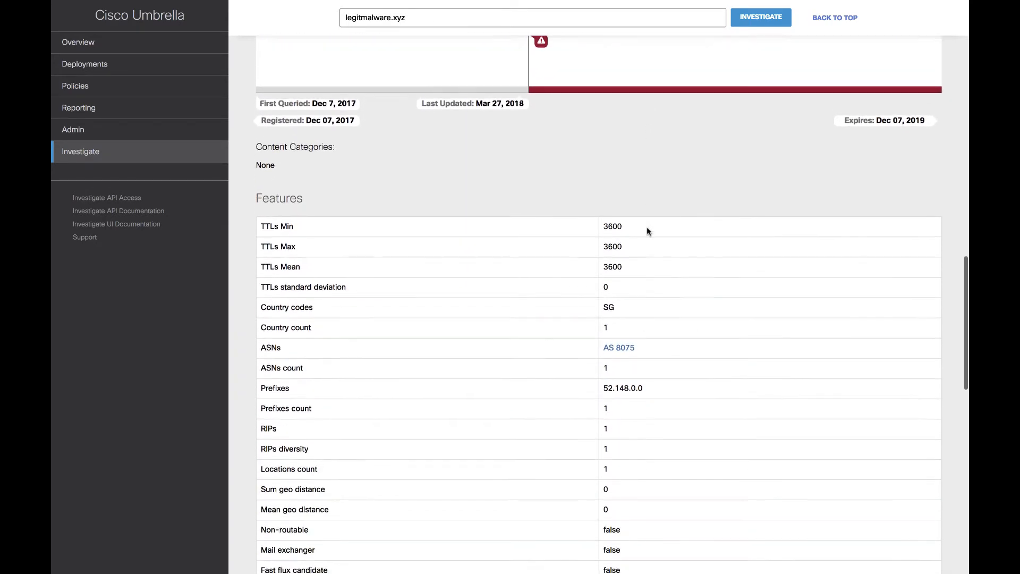
{"action": "scroll", "coordinate": [647, 231], "scroll_direction": "down", "scroll_amount": 6}
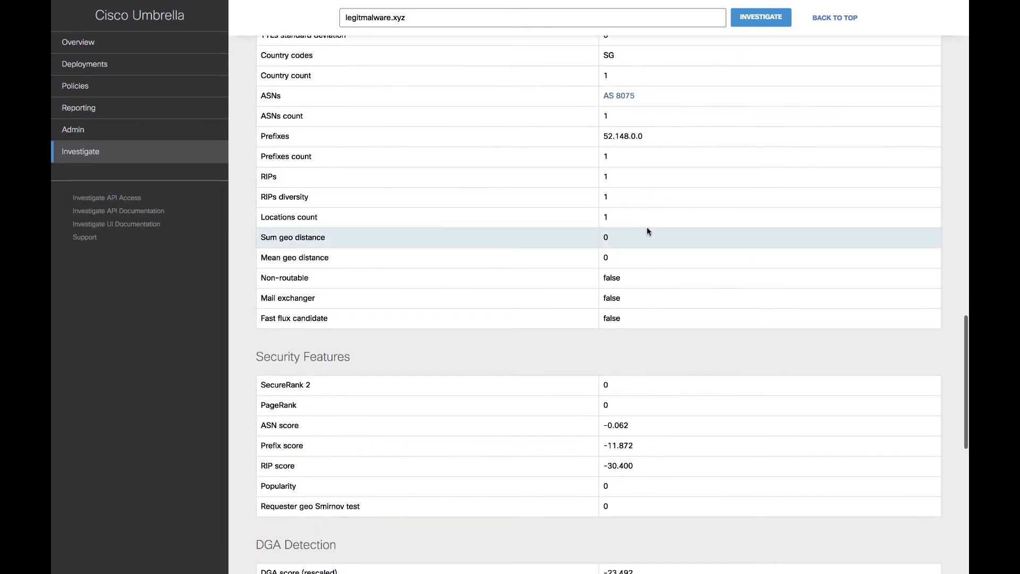
{"action": "scroll", "coordinate": [647, 231], "scroll_direction": "down", "scroll_amount": 4}
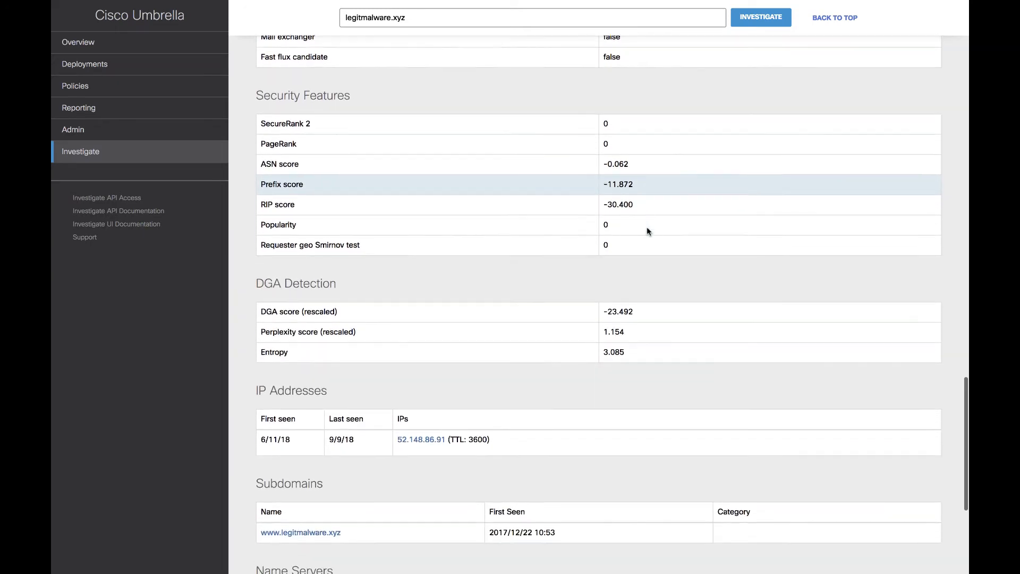
{"action": "scroll", "coordinate": [647, 231], "scroll_direction": "down", "scroll_amount": 3}
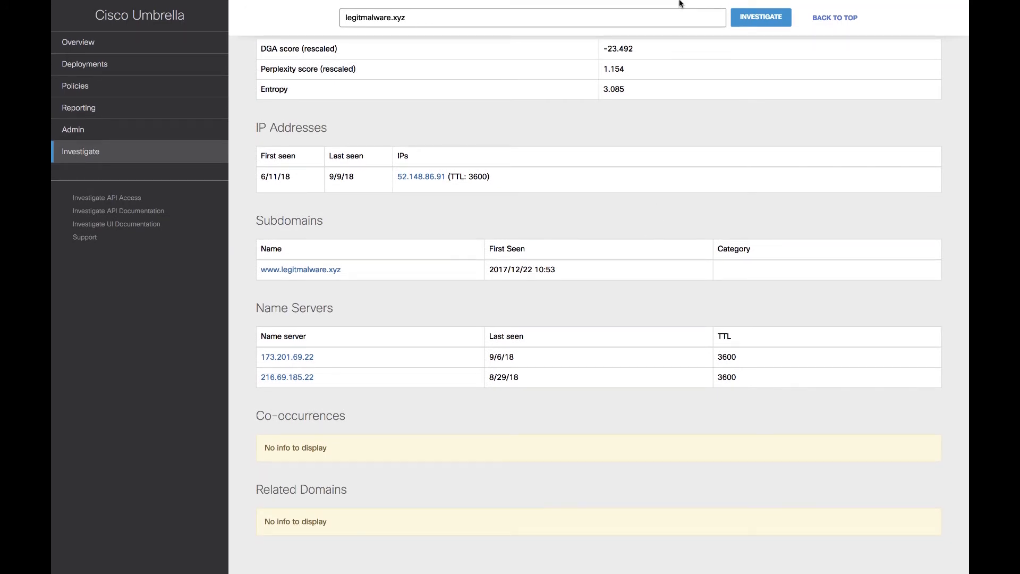
Step: Return to the Threat Response investigation, add retdemos.com, legitmalware.xyz and 52.148.86.91 to its observables, and run it
{"action": "mouse_move", "coordinate": [679, 2]}
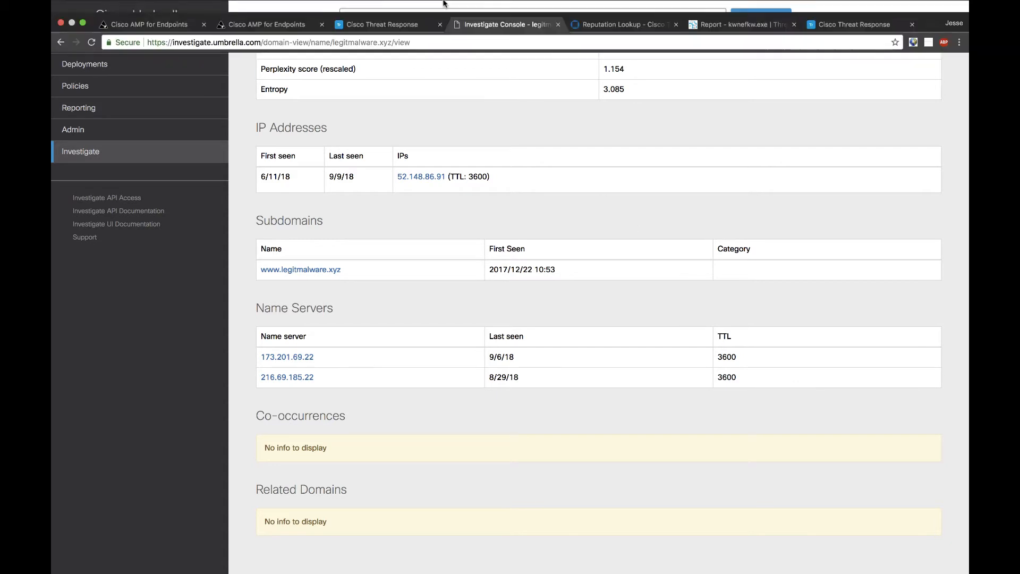
{"action": "left_click", "coordinate": [382, 25]}
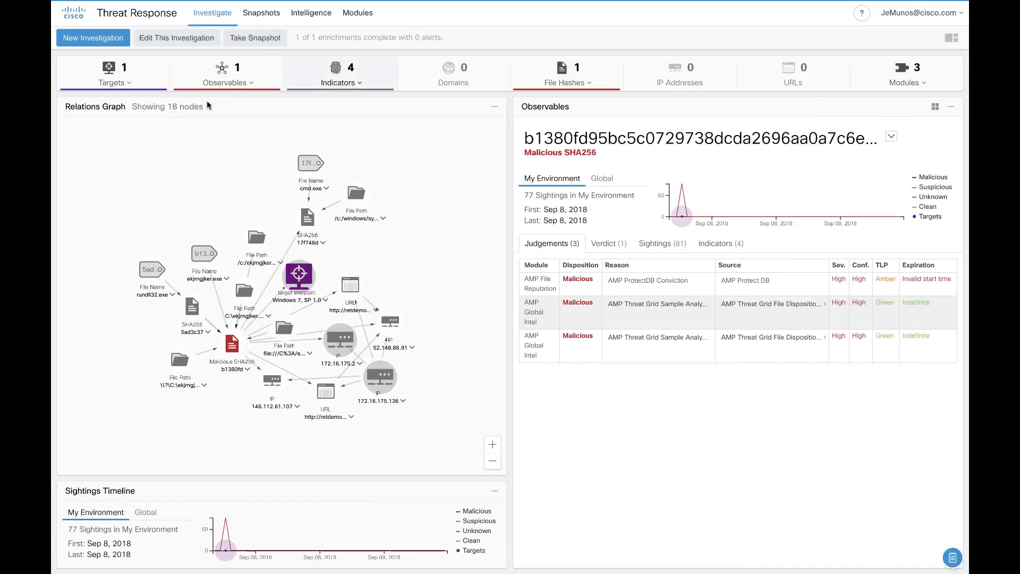
{"action": "left_click", "coordinate": [173, 39]}
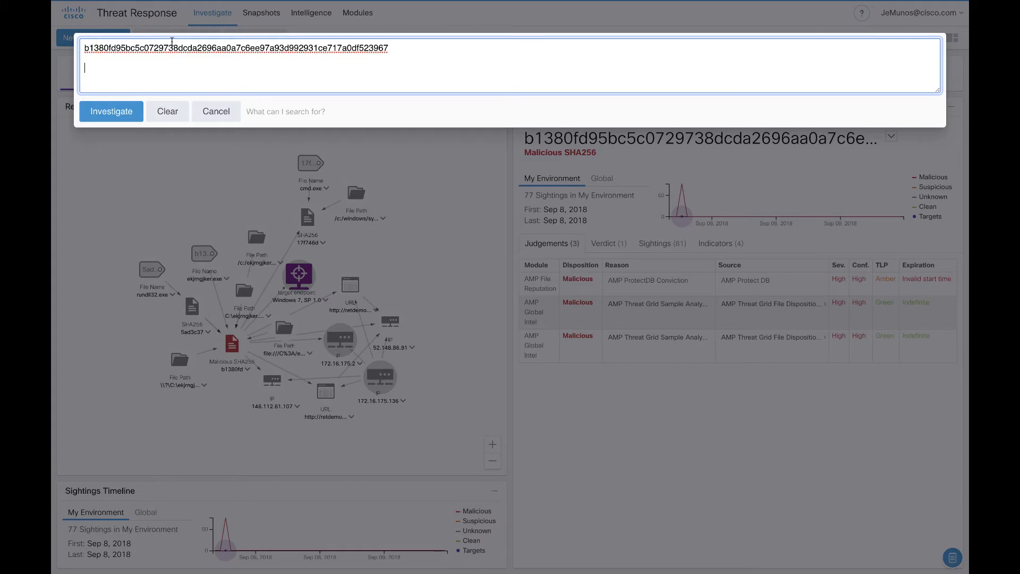
{"action": "type", "text": "retdemos.com legitmalware.xyz 52.148.86.91"}
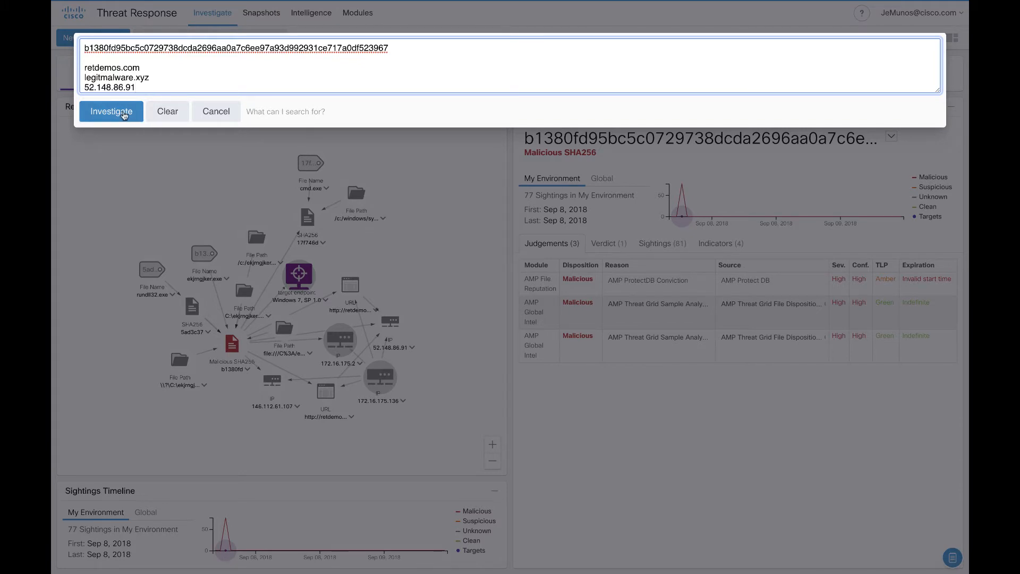
{"action": "left_click", "coordinate": [112, 111]}
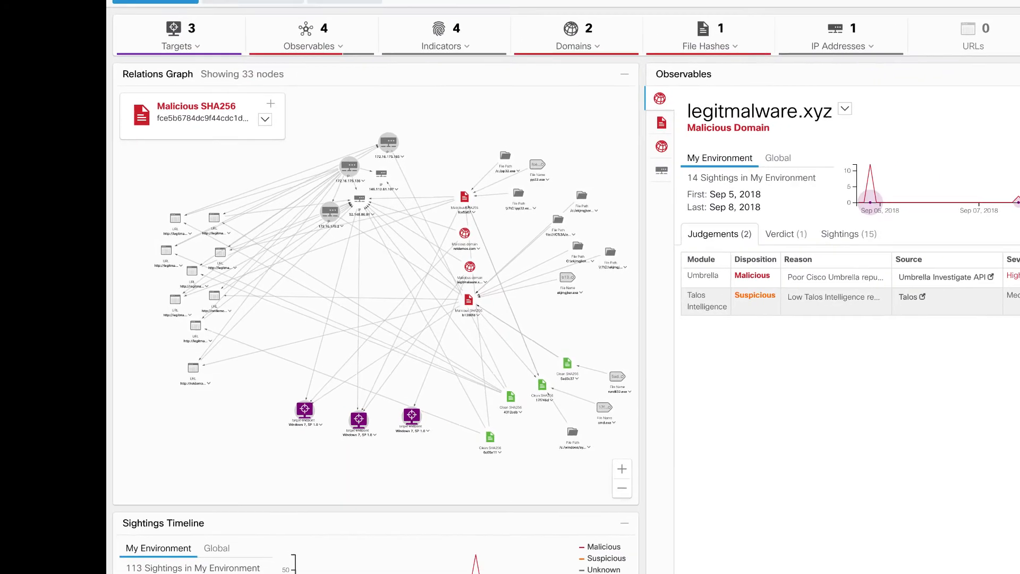
Step: Select the clean SHA256 6c05e11399b7e3c8ed3... in the relations graph and pivot to its AMP file trajectory
{"action": "left_click", "coordinate": [489, 437]}
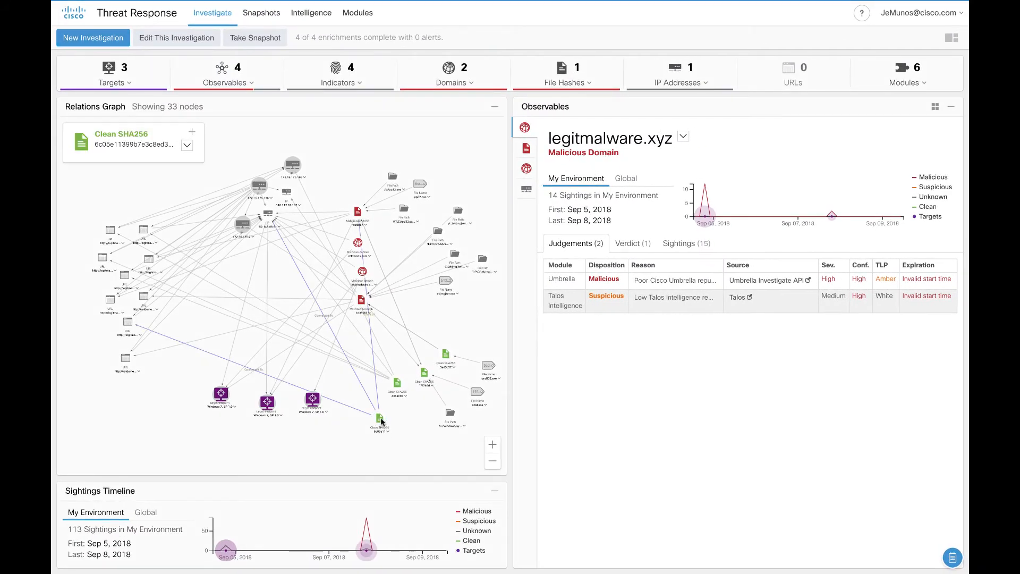
{"action": "left_click", "coordinate": [387, 431]}
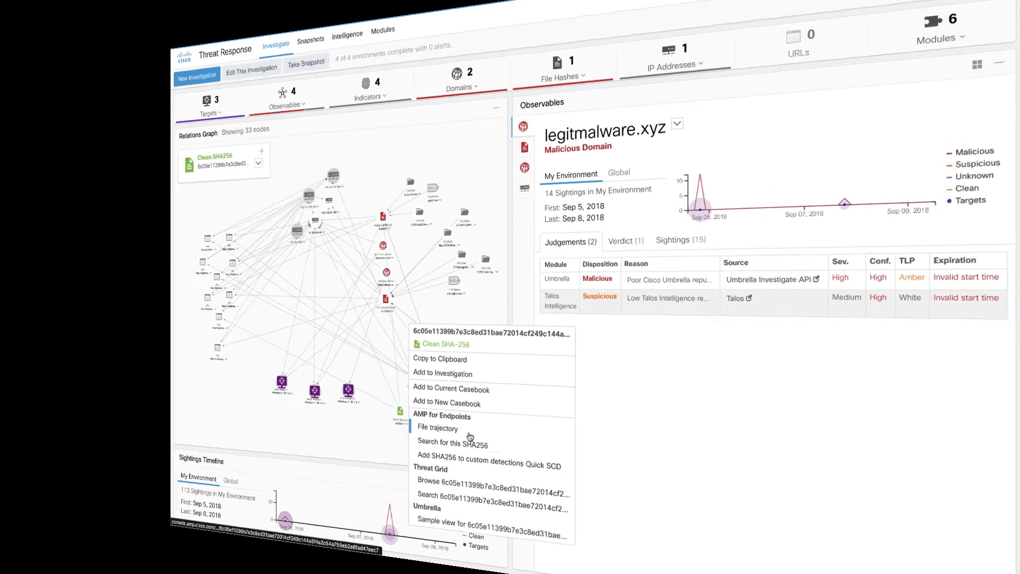
{"action": "left_click", "coordinate": [470, 436]}
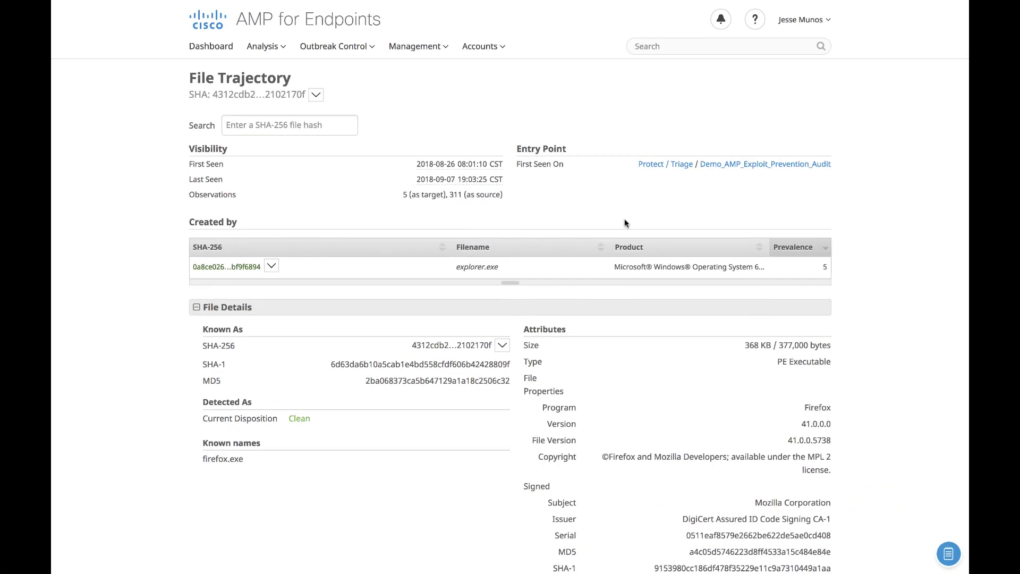
Step: Check the known name and the signing subject in the file details of the clean SHA 4312cdb2...2102170f
{"action": "scroll", "coordinate": [624, 219], "scroll_direction": "down", "scroll_amount": 2}
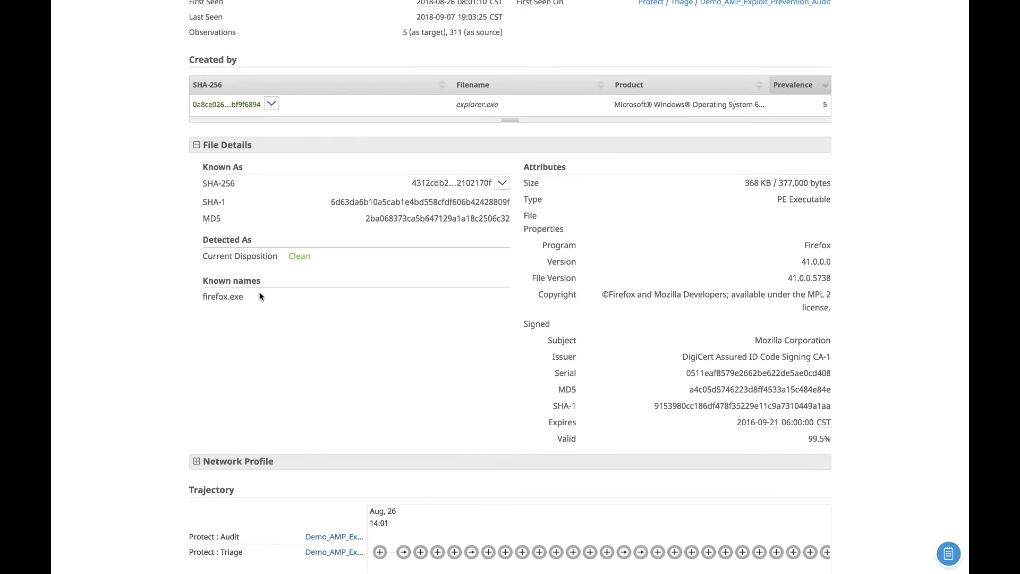
{"action": "left_click_drag", "start_coordinate": [203, 297], "coordinate": [243, 297]}
{"action": "left_click_drag", "start_coordinate": [755, 340], "coordinate": [831, 341]}
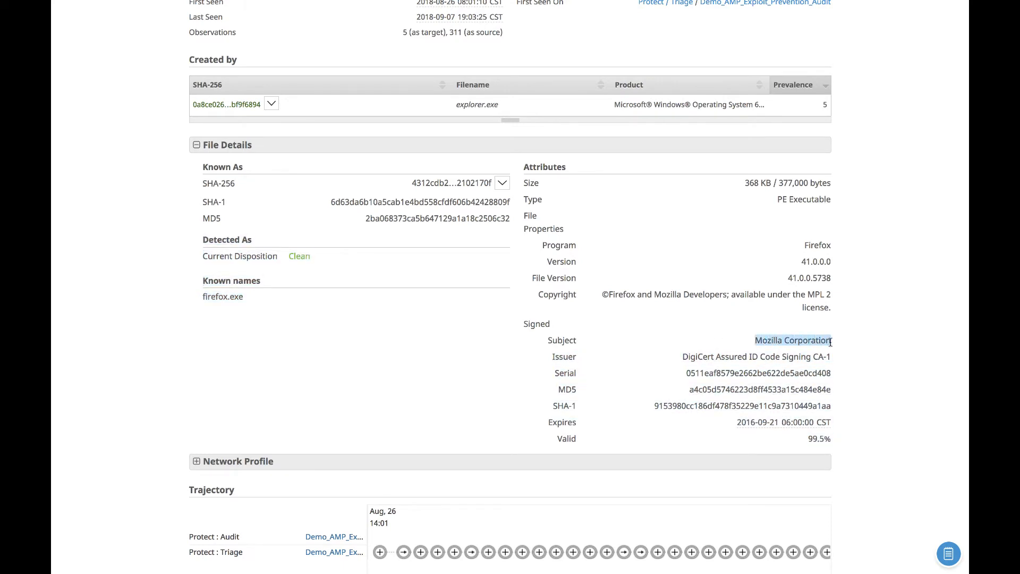
Step: Expand the file's network profile and examine its ports, the IP 52.148.86.91 and the legitmalware.xyz:8080 URLs it connects to
{"action": "scroll", "coordinate": [830, 342], "scroll_direction": "down", "scroll_amount": 3}
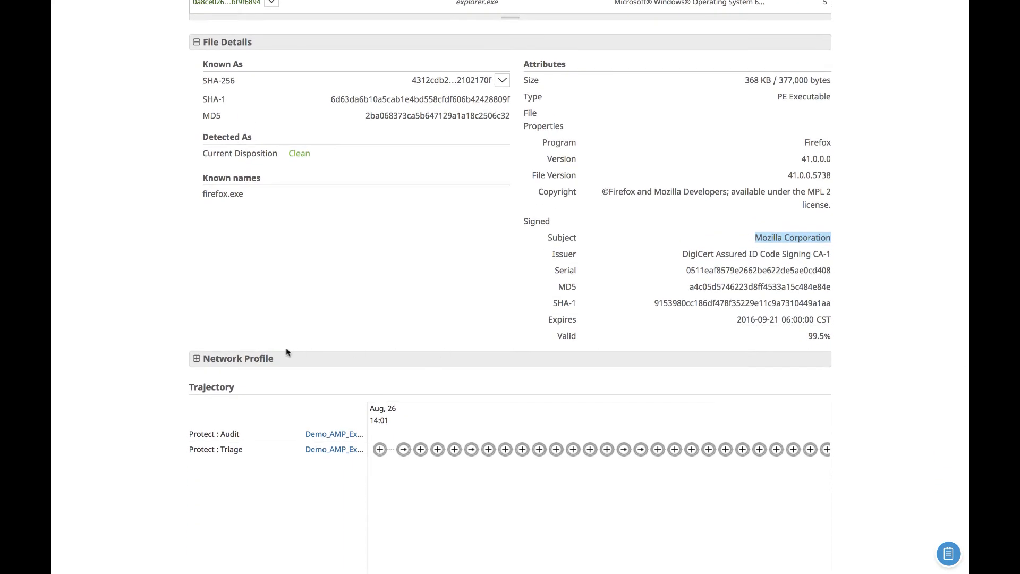
{"action": "left_click", "coordinate": [196, 359]}
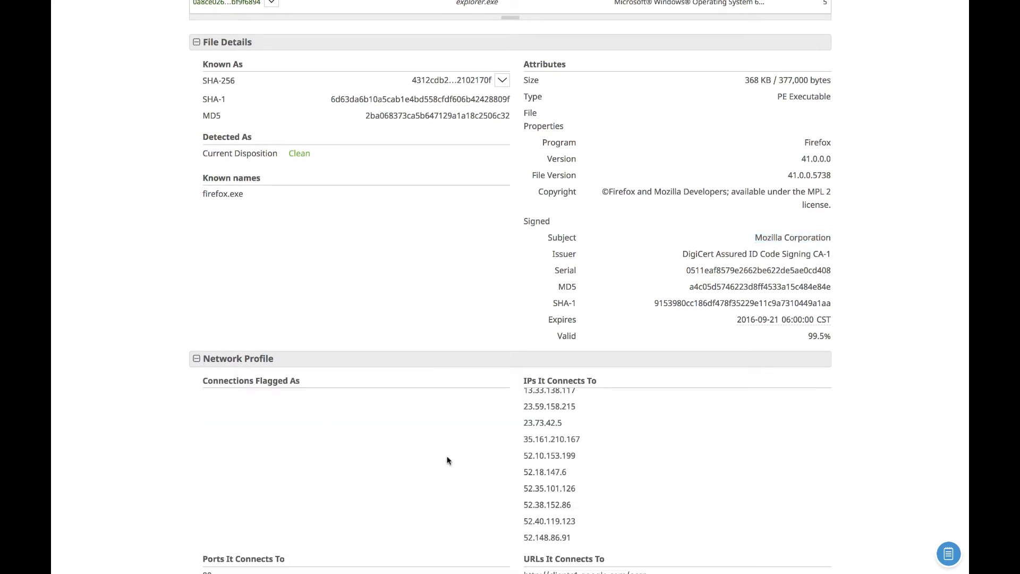
{"action": "scroll", "coordinate": [447, 460], "scroll_direction": "down", "scroll_amount": 2}
{"action": "scroll", "coordinate": [448, 460], "scroll_direction": "down", "scroll_amount": 4}
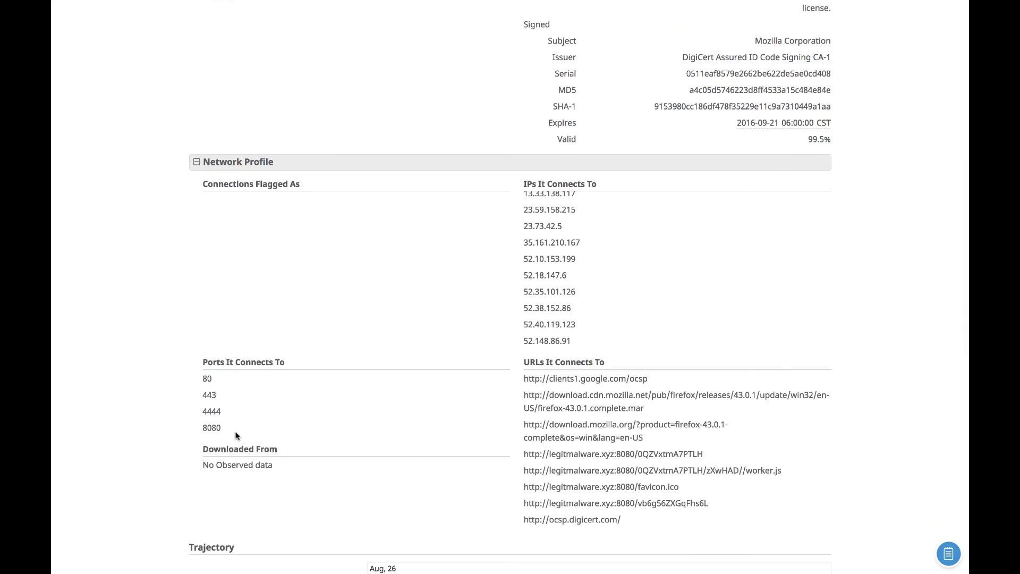
{"action": "left_click_drag", "start_coordinate": [221, 429], "coordinate": [201, 381]}
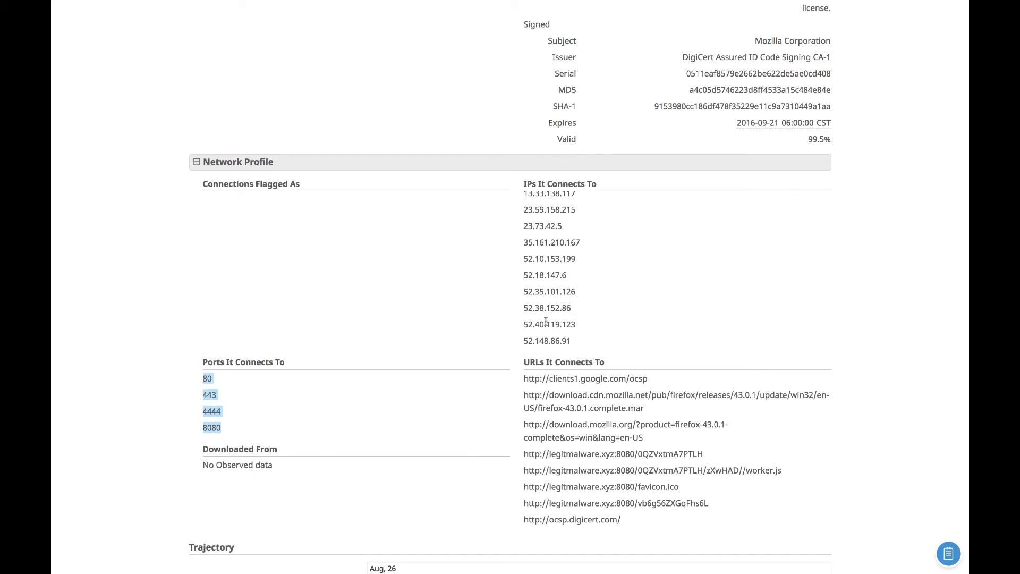
{"action": "scroll", "coordinate": [560, 324], "scroll_direction": "down", "scroll_amount": 1}
{"action": "left_click_drag", "start_coordinate": [570, 313], "coordinate": [526, 314]}
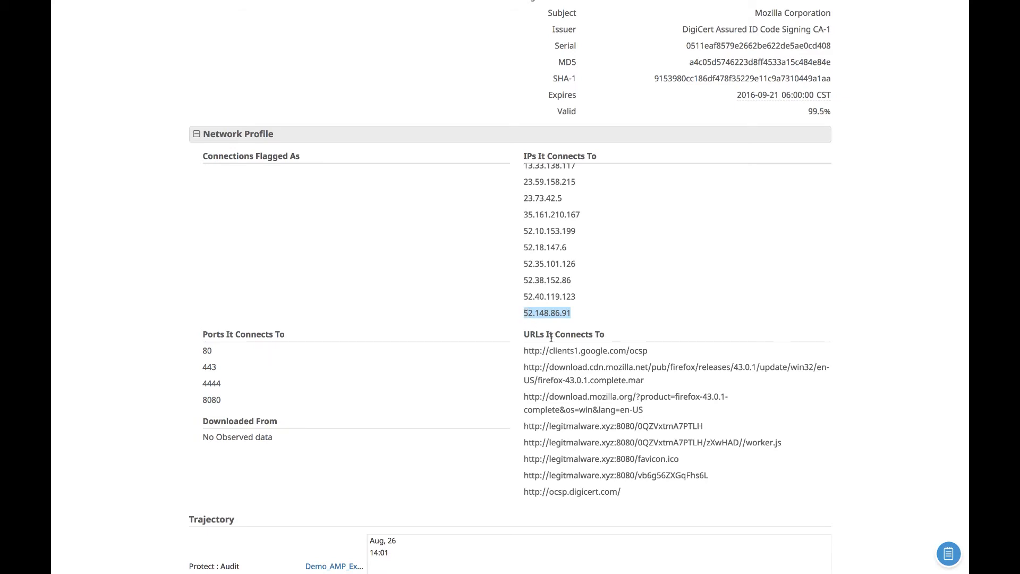
{"action": "left_click_drag", "start_coordinate": [712, 476], "coordinate": [524, 476]}
{"action": "left_click_drag", "start_coordinate": [618, 469], "coordinate": [522, 428]}
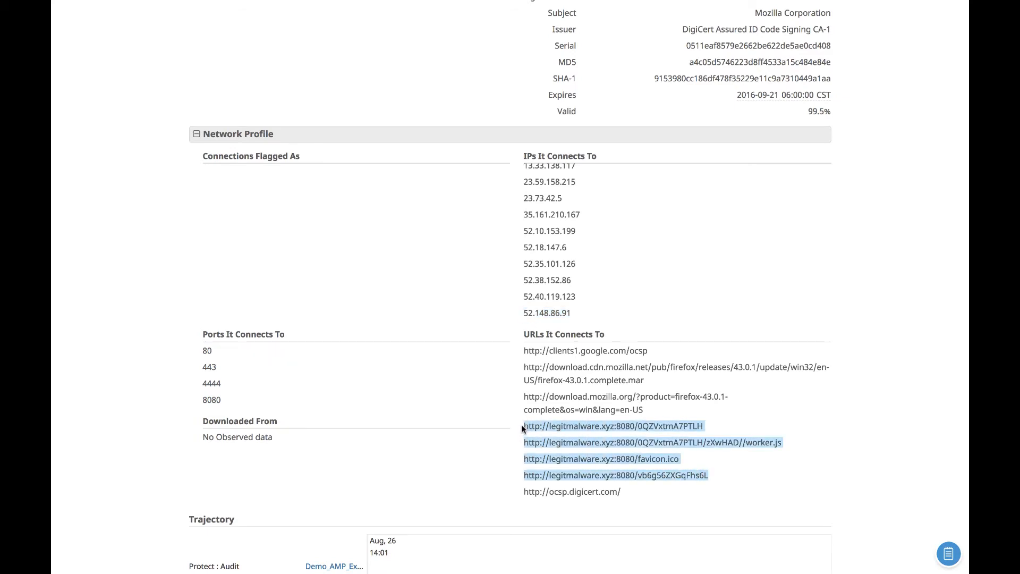
{"action": "scroll", "coordinate": [522, 428], "scroll_direction": "down", "scroll_amount": 3}
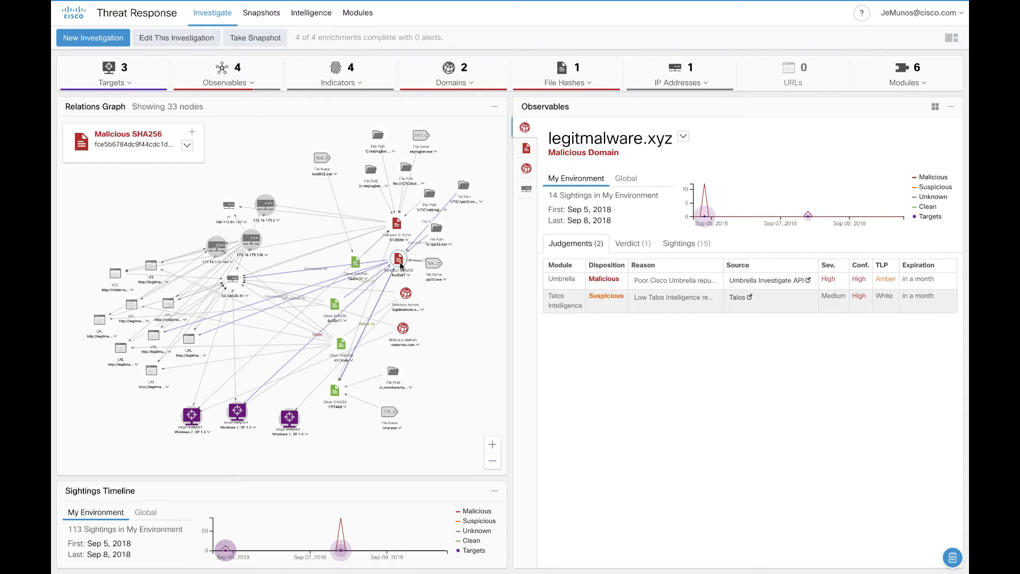
Step: Expand the malicious SHA256 fce5b6784dc9f44cdc1d... from the relations graph and add it to the investigation
{"action": "left_click", "coordinate": [187, 146]}
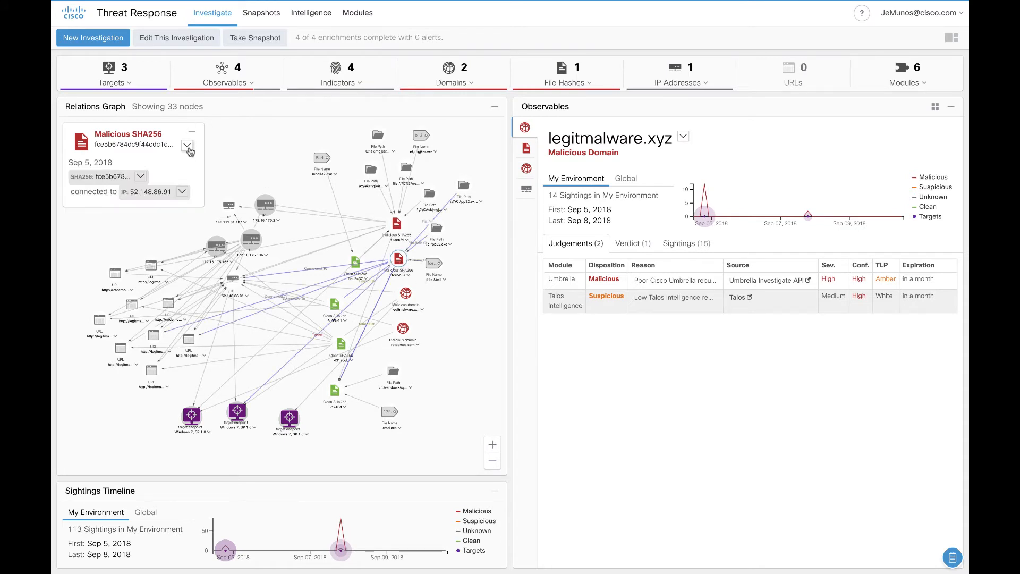
{"action": "left_click", "coordinate": [188, 147]}
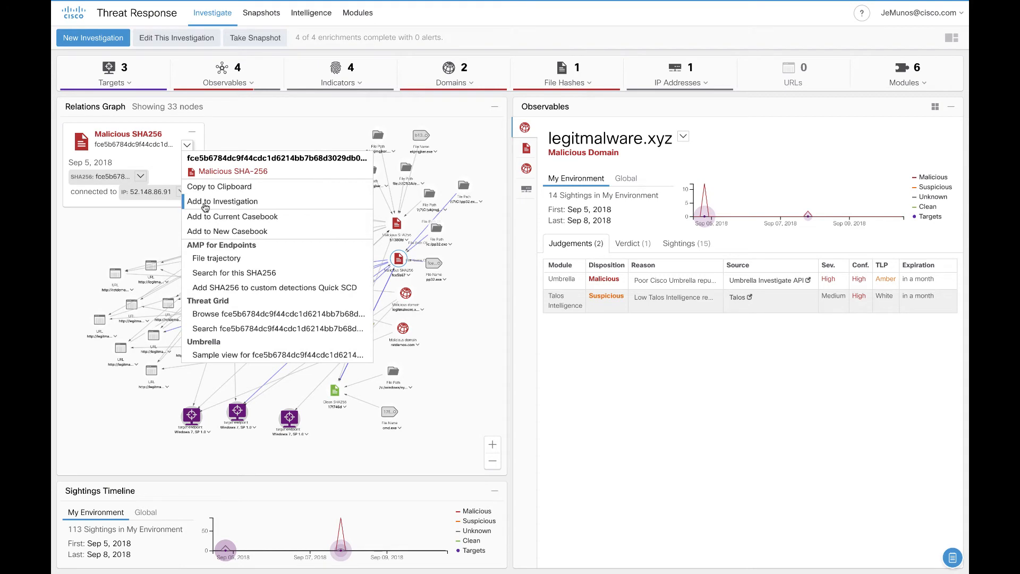
{"action": "left_click", "coordinate": [205, 207]}
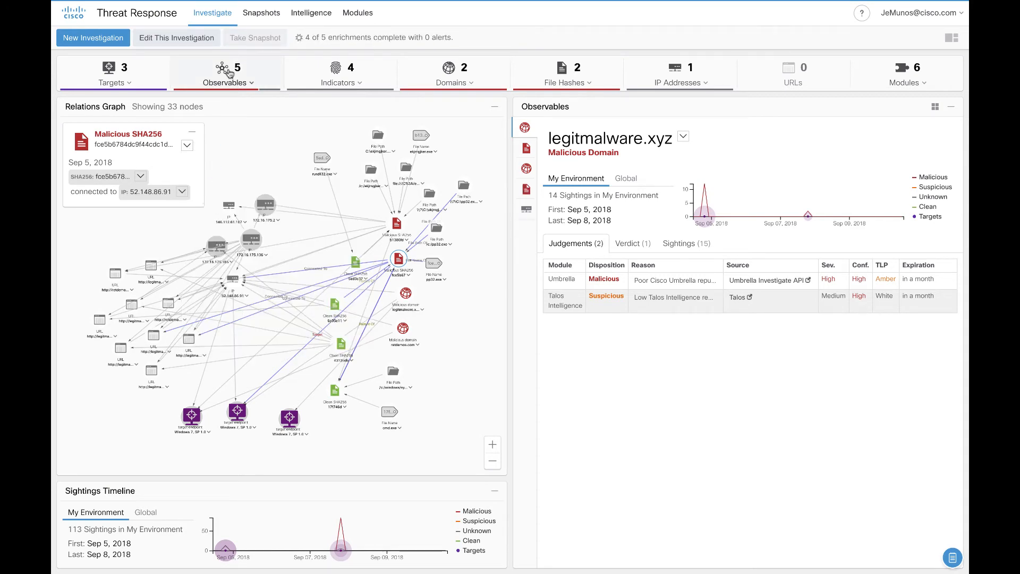
Step: List the investigation's observables and show the details of the malicious SHA256 fce5b678..
{"action": "left_click", "coordinate": [229, 74]}
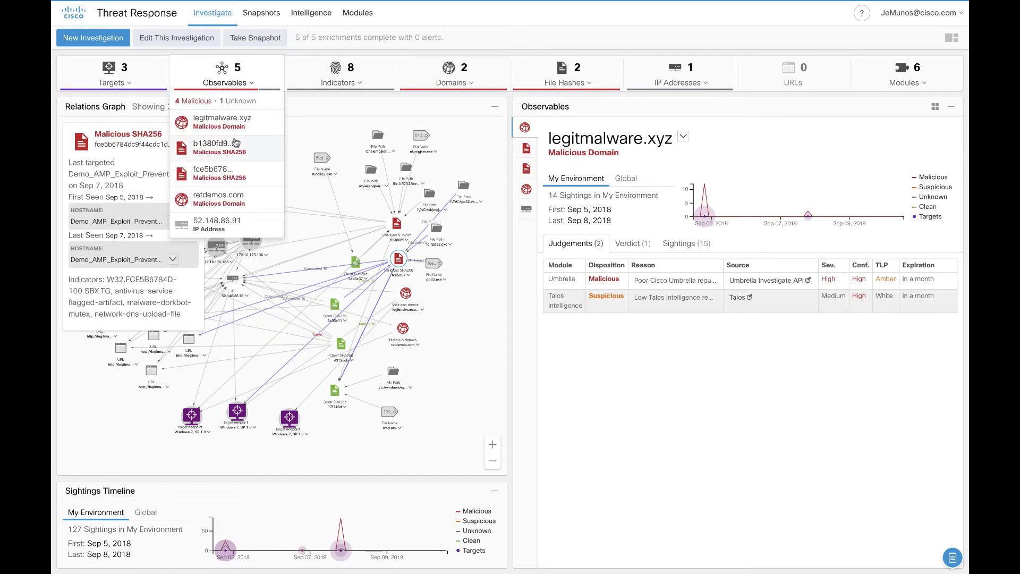
{"action": "left_click", "coordinate": [226, 173]}
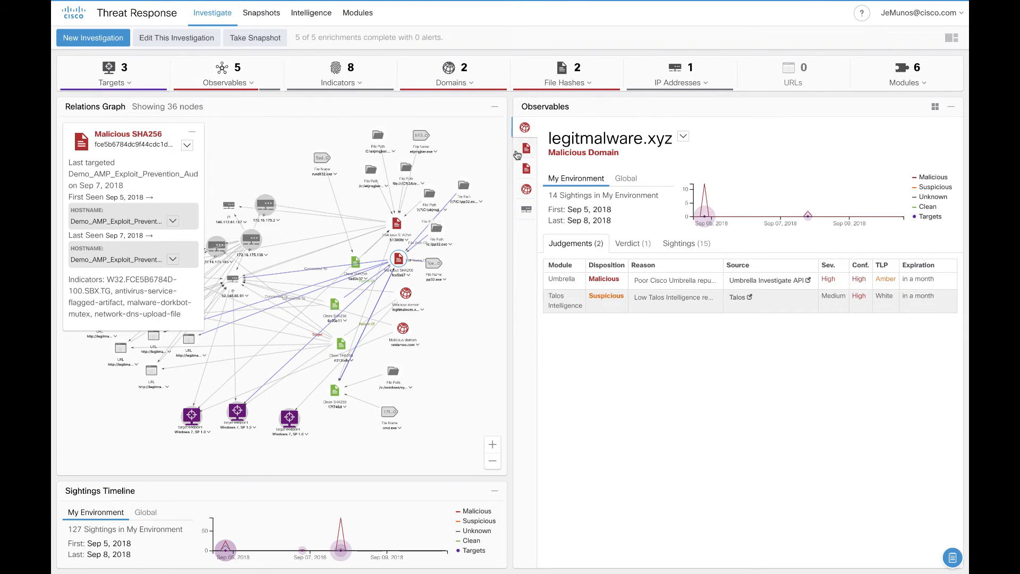
{"action": "left_click", "coordinate": [527, 150]}
{"action": "left_click", "coordinate": [528, 171]}
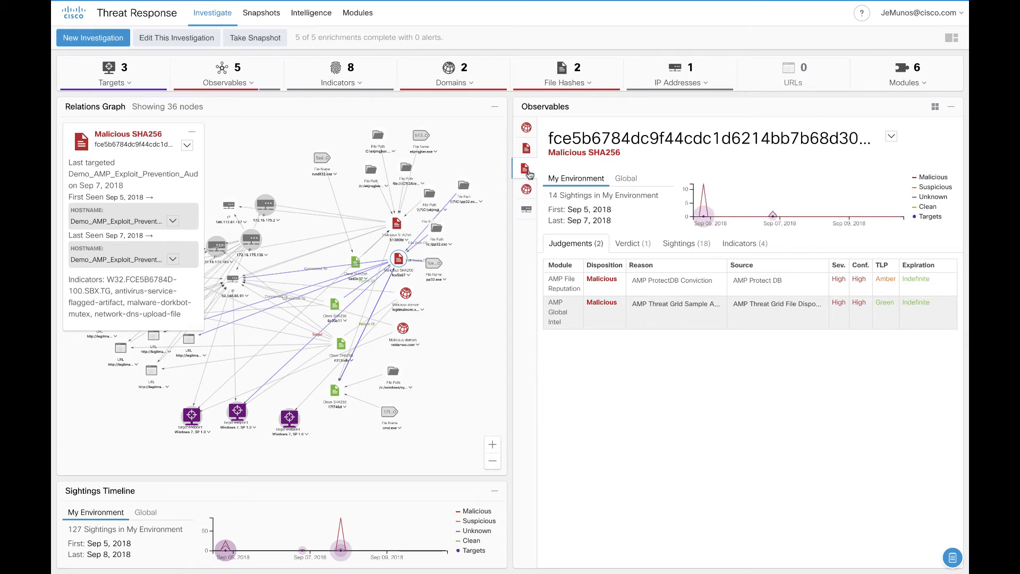
{"action": "left_click_drag", "start_coordinate": [693, 141], "coordinate": [859, 142]}
{"action": "left_click", "coordinate": [695, 142]}
Step: Review the verdict and the sightings of the fce5b678... hash, including the AMP events' relations and targets
{"action": "left_click", "coordinate": [639, 245]}
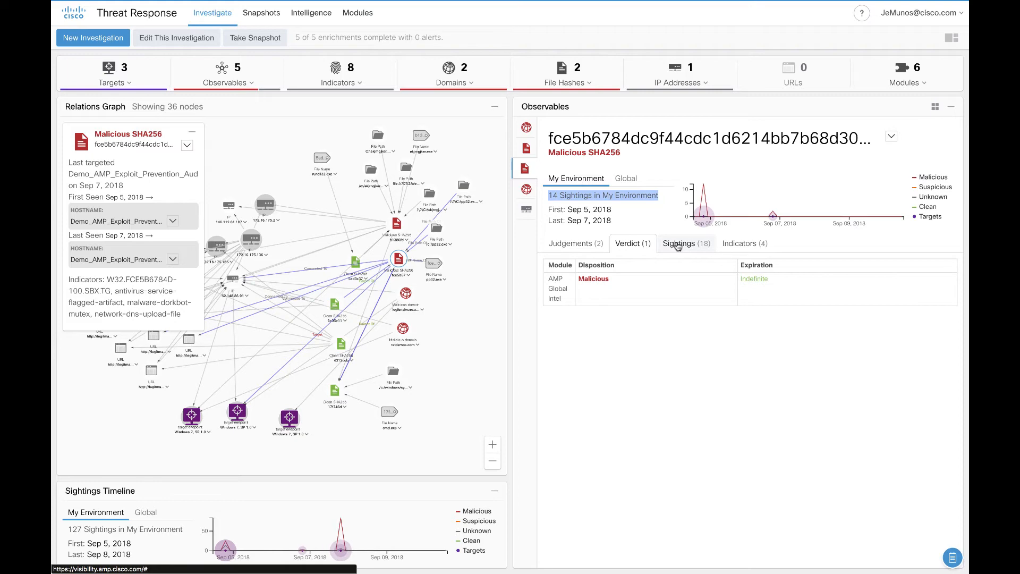
{"action": "left_click", "coordinate": [678, 244]}
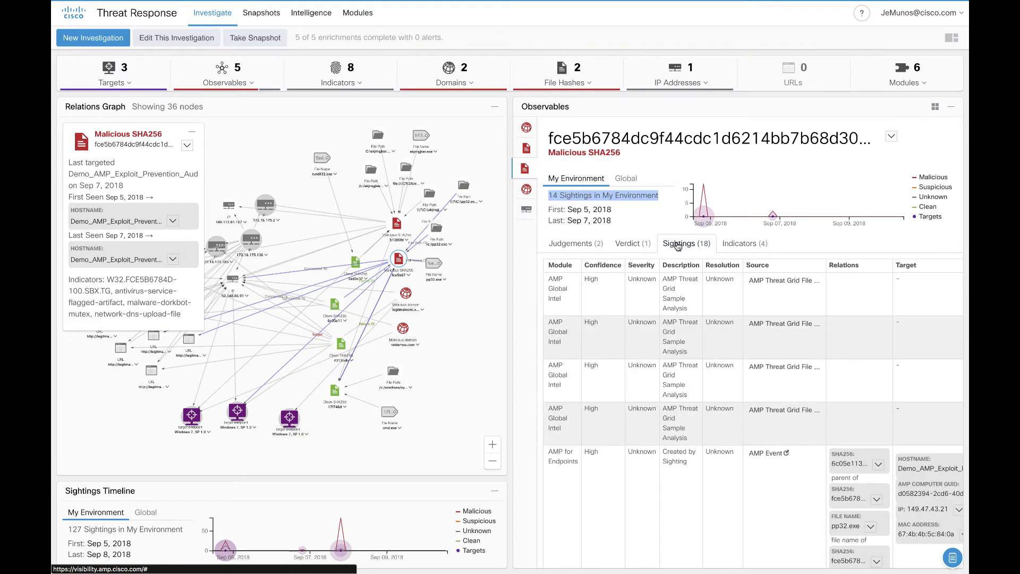
{"action": "scroll", "coordinate": [700, 395], "scroll_direction": "down", "scroll_amount": 4}
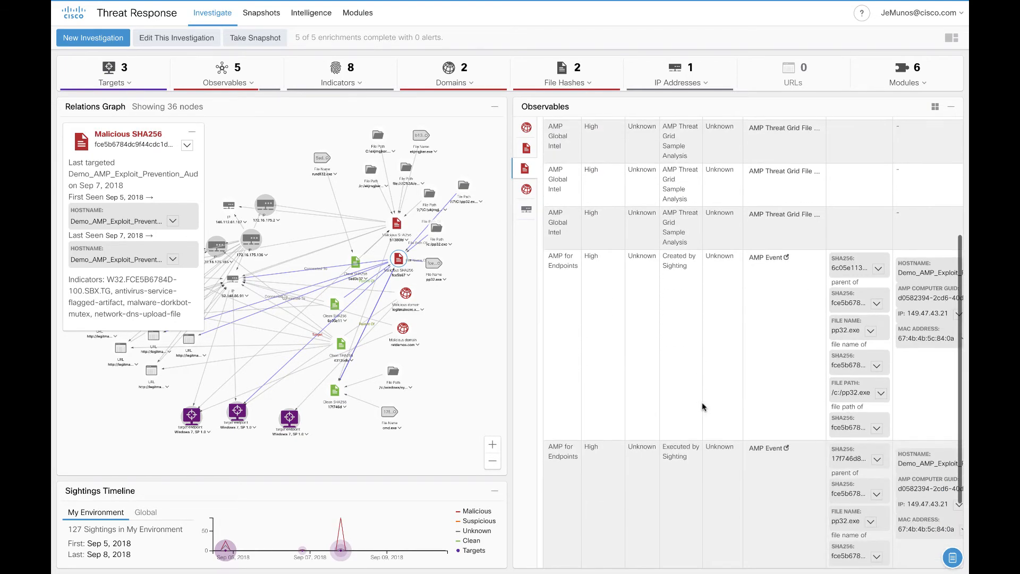
{"action": "scroll", "coordinate": [703, 407], "scroll_direction": "right", "scroll_amount": 2}
{"action": "scroll", "coordinate": [703, 407], "scroll_direction": "down", "scroll_amount": 2}
{"action": "scroll", "coordinate": [702, 407], "scroll_direction": "right", "scroll_amount": 3}
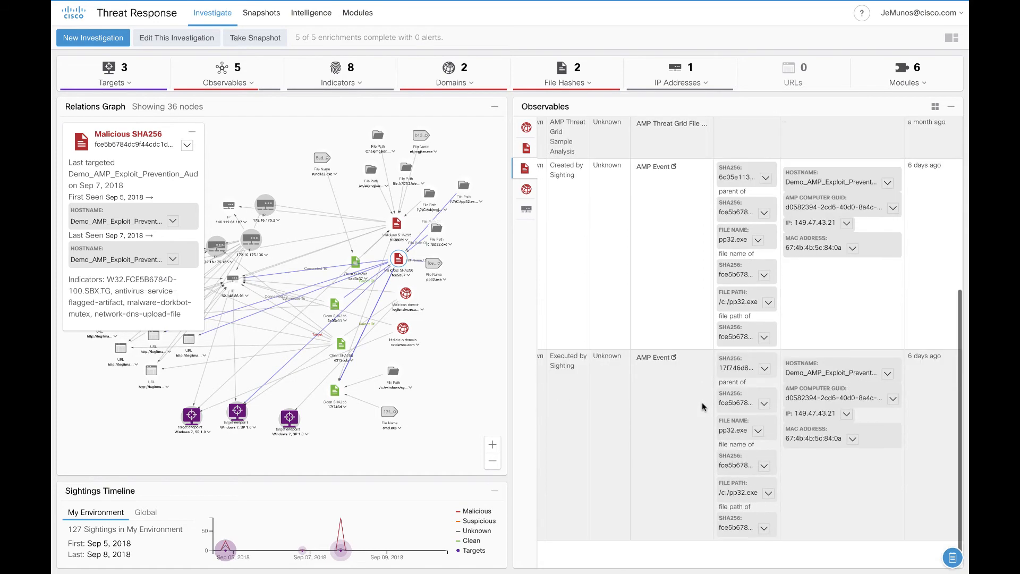
{"action": "scroll", "coordinate": [692, 269], "scroll_direction": "up", "scroll_amount": 5}
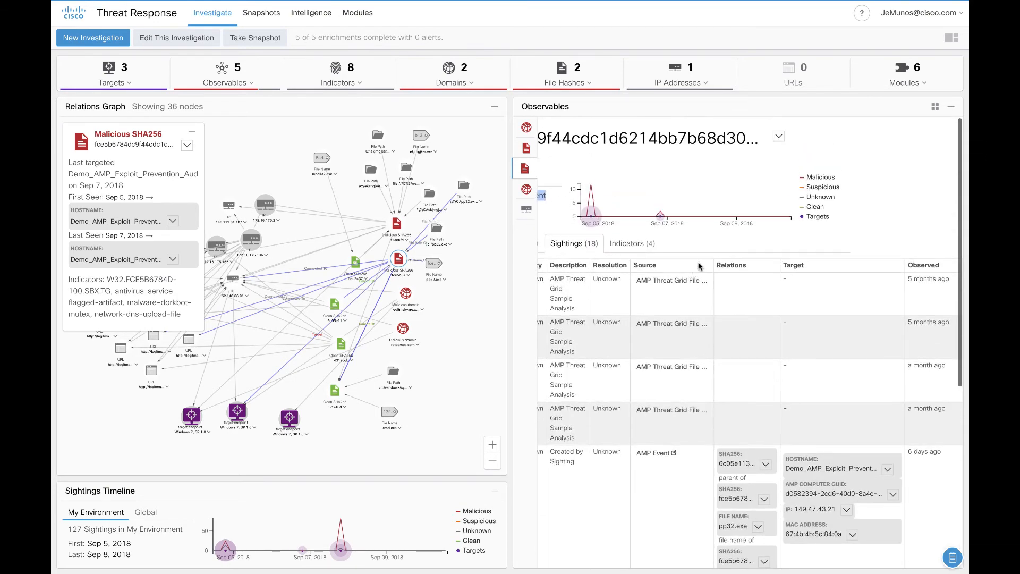
Step: Review the indicators associated with the fce5b678... hash
{"action": "left_click", "coordinate": [633, 243]}
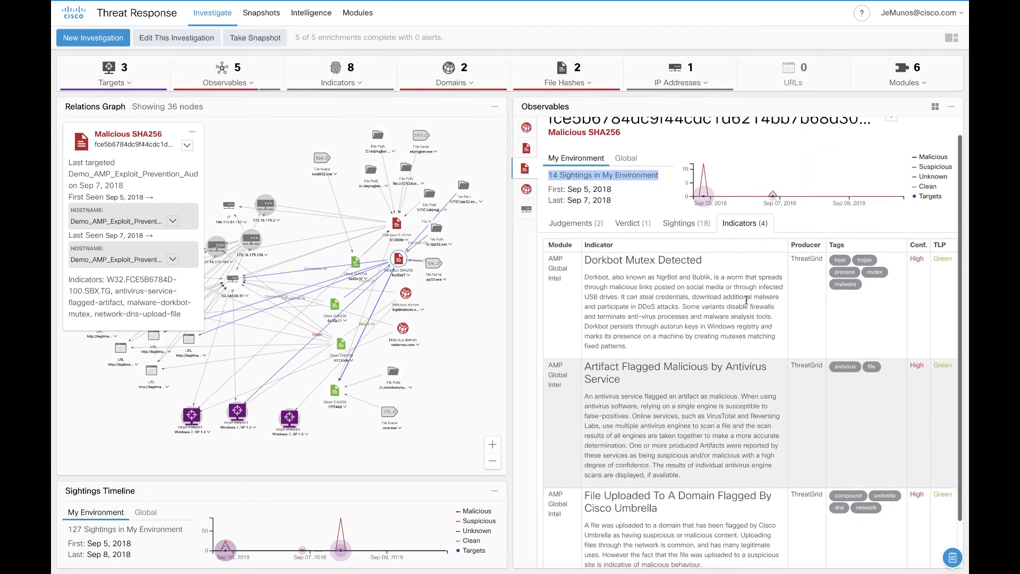
{"action": "scroll", "coordinate": [691, 277], "scroll_direction": "down", "scroll_amount": 2}
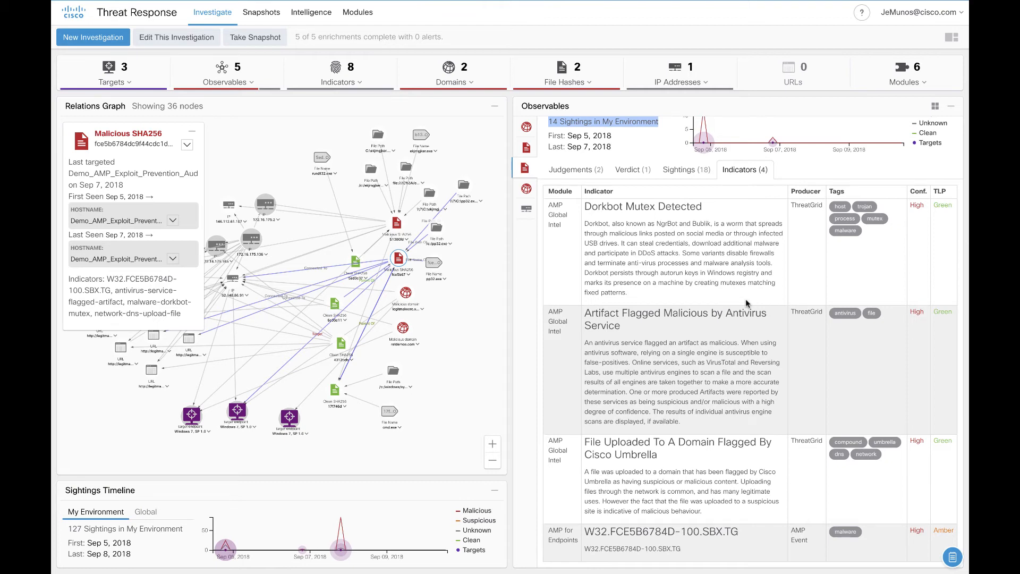
{"action": "scroll", "coordinate": [746, 303], "scroll_direction": "up", "scroll_amount": 2}
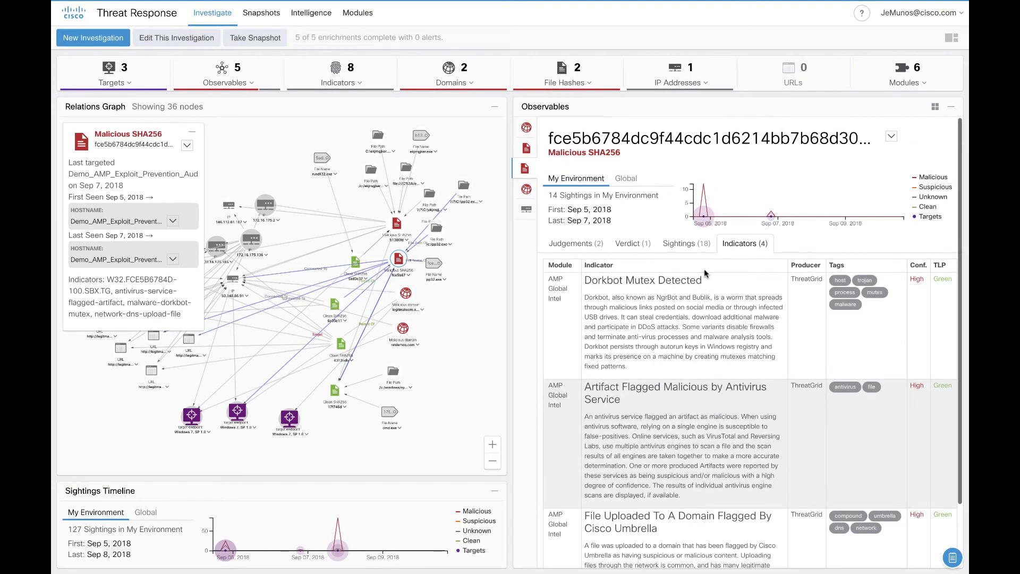
Step: Browse the fce5b678... hash in Threat Grid and open the pp32.exe related sample submitted 8/7/18 5:49 am
{"action": "left_click", "coordinate": [892, 136]}
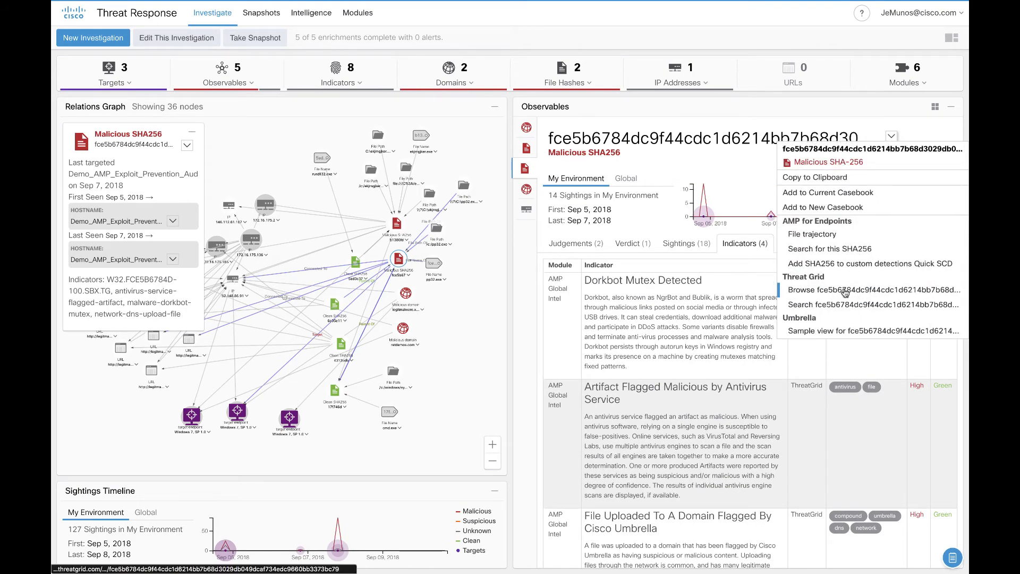
{"action": "left_click", "coordinate": [846, 289]}
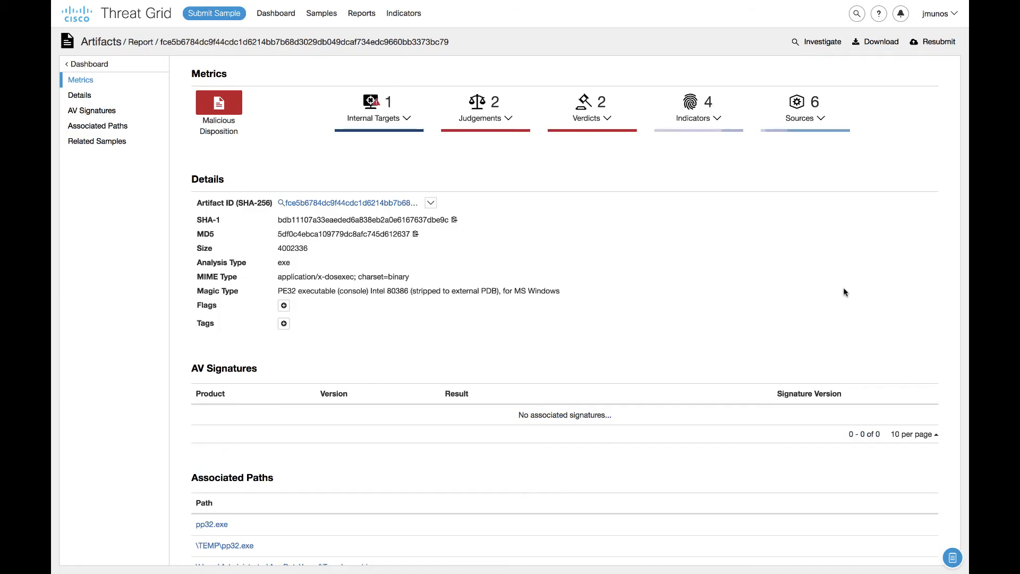
{"action": "scroll", "coordinate": [844, 292], "scroll_direction": "down", "scroll_amount": 5}
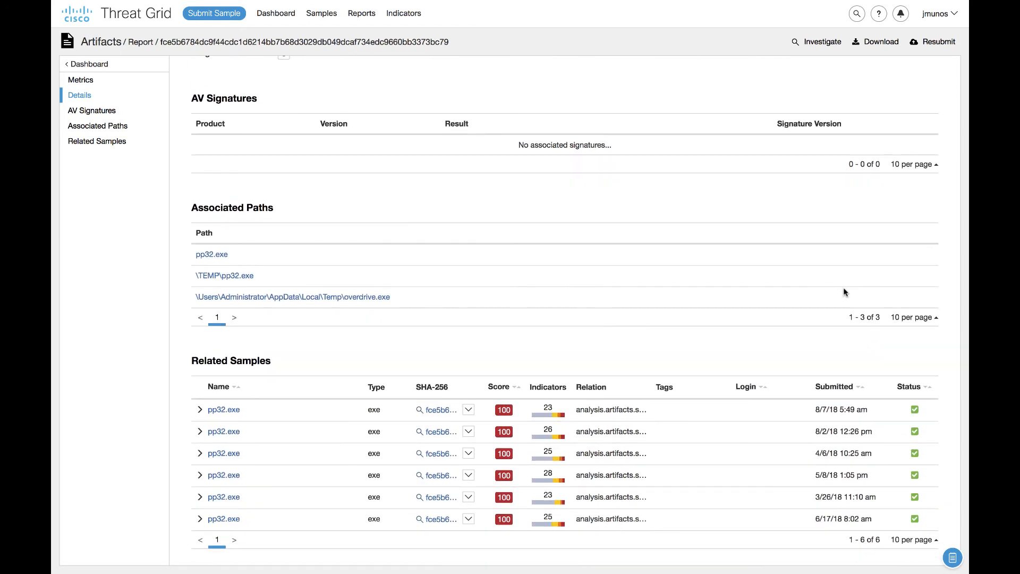
{"action": "left_click", "coordinate": [228, 409]}
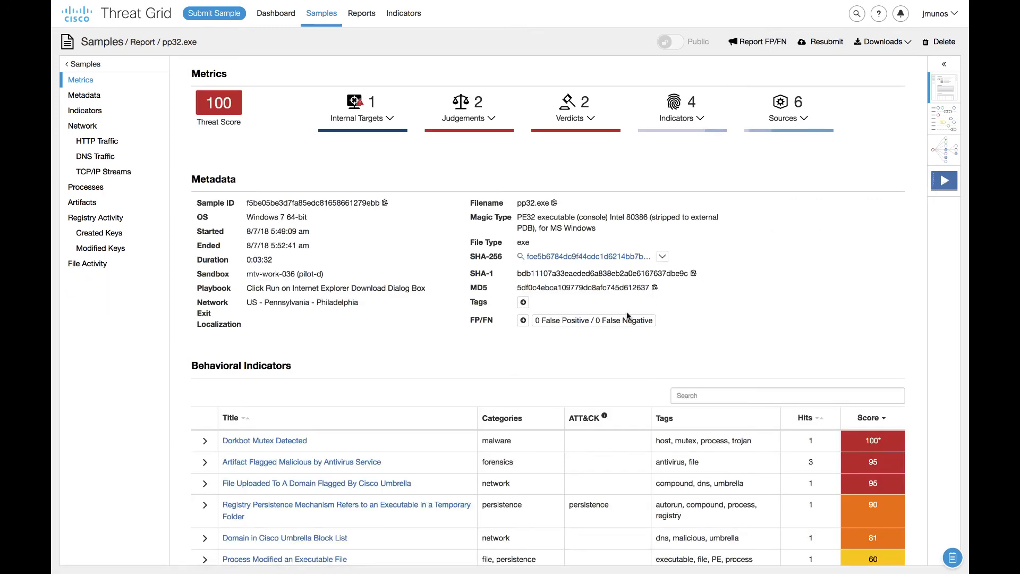
Step: Review the behavioral indicators of pp32.exe, expand the Dorkbot Mutex Detected entry and play the sample's run video
{"action": "scroll", "coordinate": [627, 316], "scroll_direction": "down", "scroll_amount": 4}
{"action": "scroll", "coordinate": [626, 311], "scroll_direction": "down", "scroll_amount": 1}
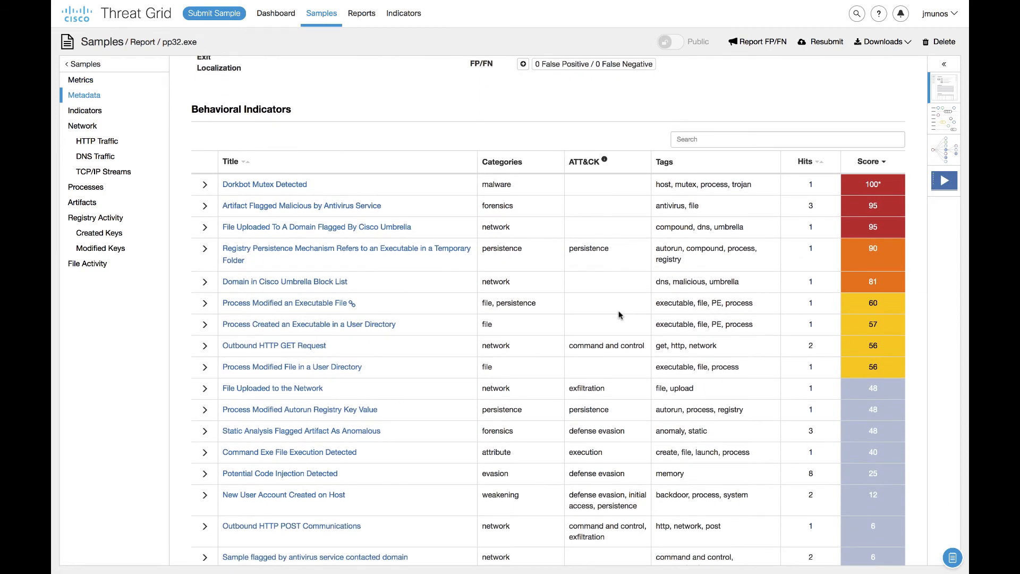
{"action": "left_click", "coordinate": [204, 186]}
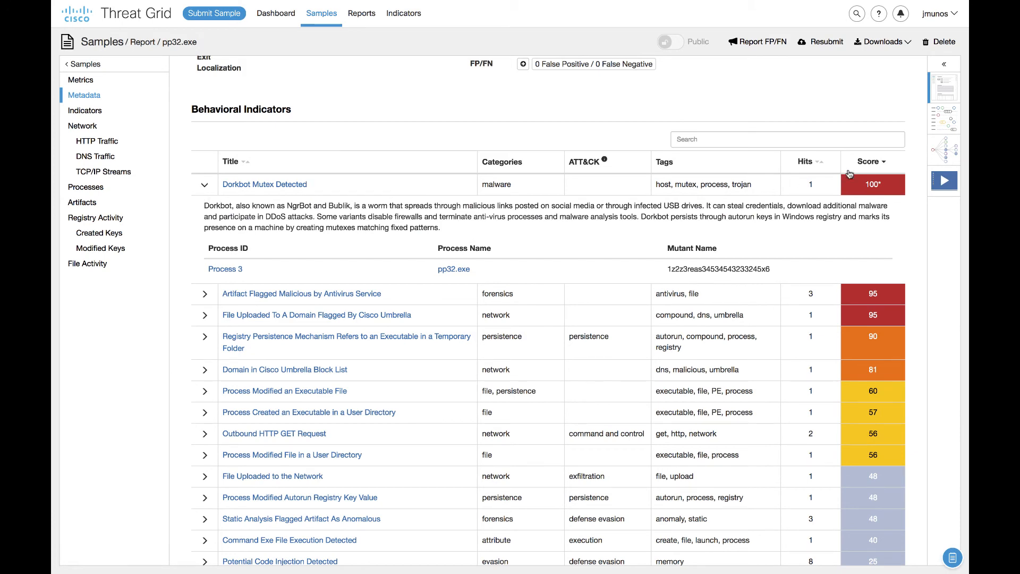
{"action": "left_click", "coordinate": [945, 184]}
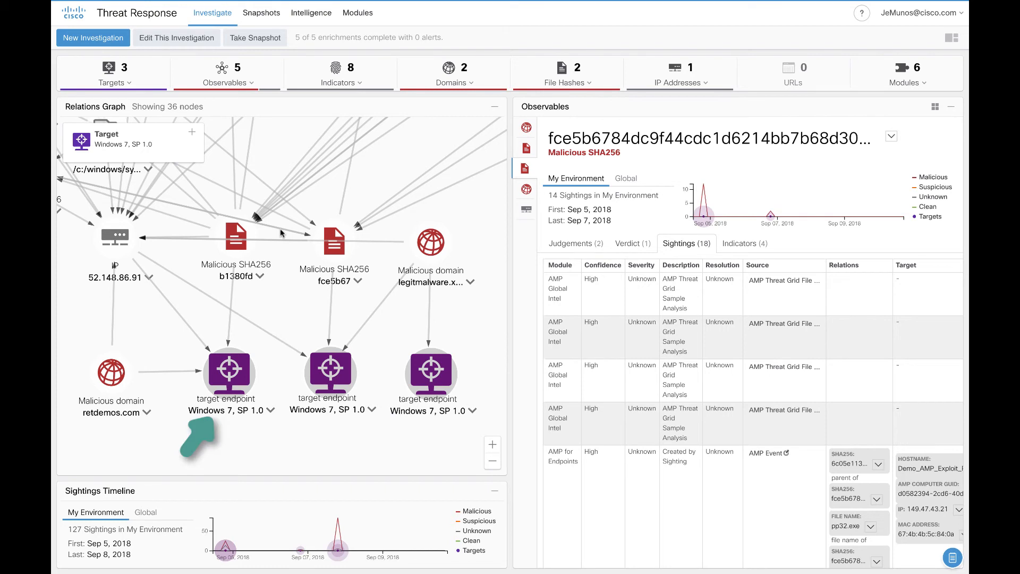
Step: Highlight the fce5b67 hash in the relations graph and open the AMP event of its Created by Sighting in AMP for Endpoints
{"action": "left_click", "coordinate": [335, 248]}
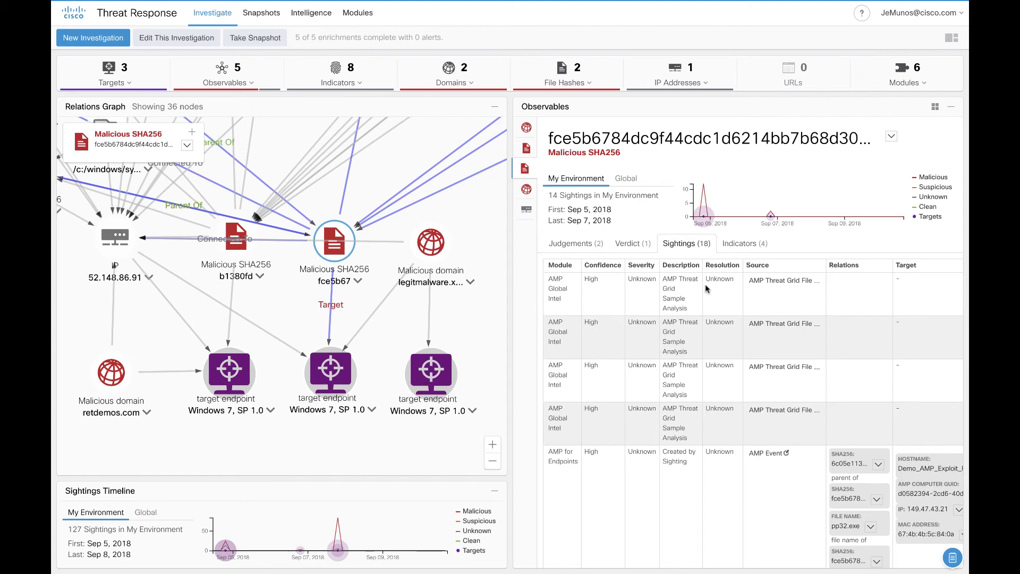
{"action": "scroll", "coordinate": [690, 247], "scroll_direction": "down", "scroll_amount": 5}
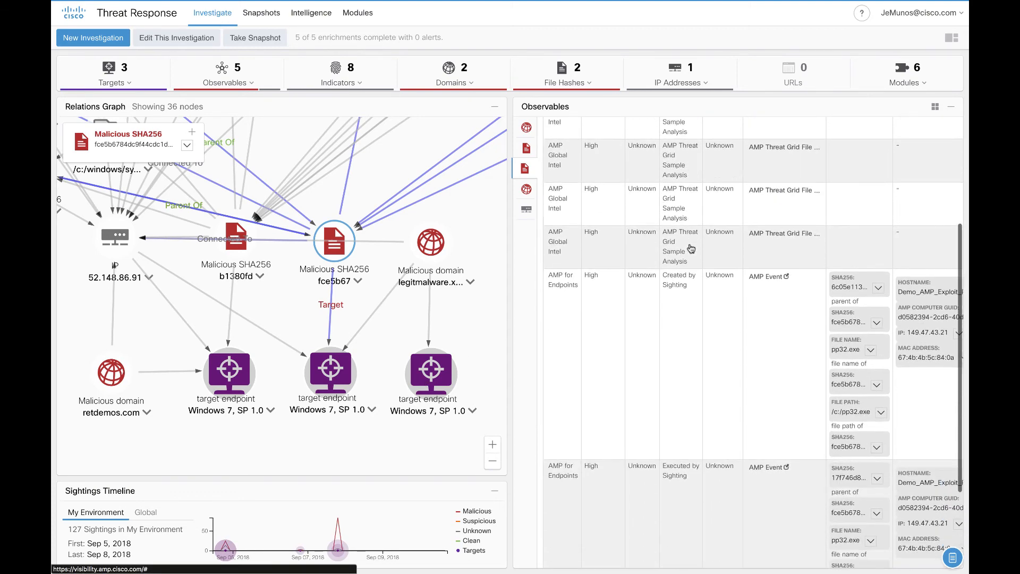
{"action": "scroll", "coordinate": [690, 247], "scroll_direction": "right", "scroll_amount": 4}
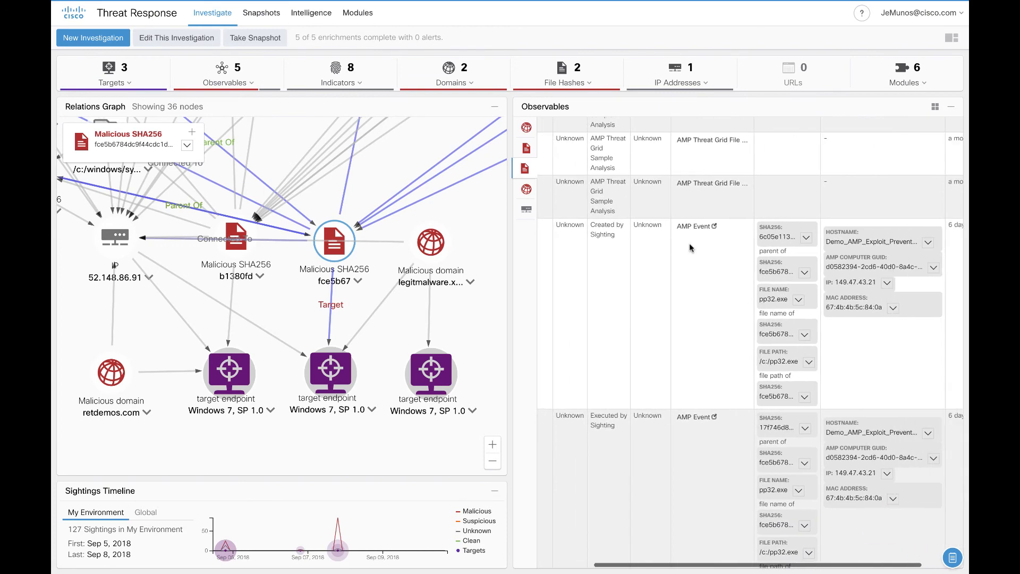
{"action": "left_click", "coordinate": [889, 244]}
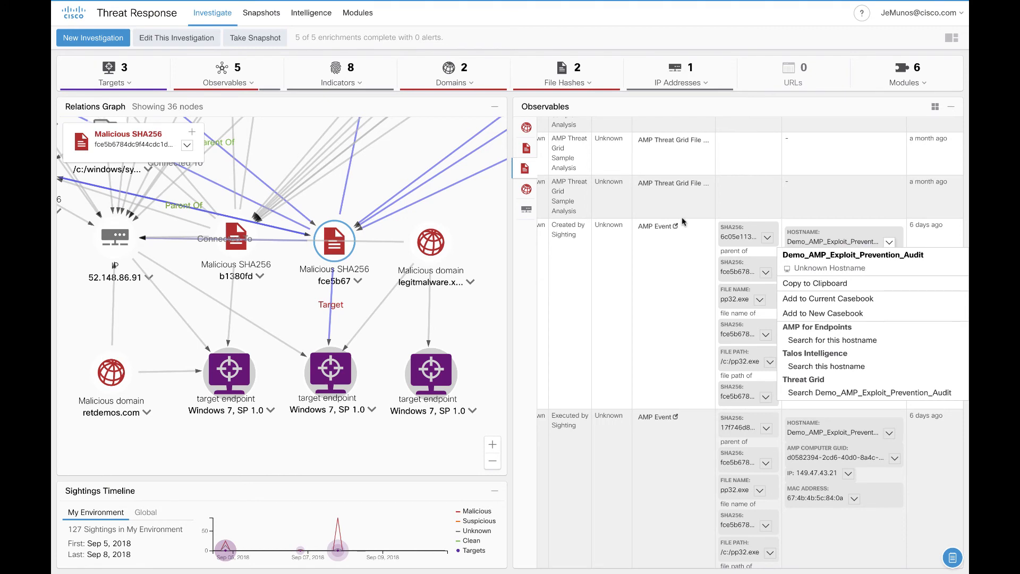
{"action": "left_click", "coordinate": [673, 227]}
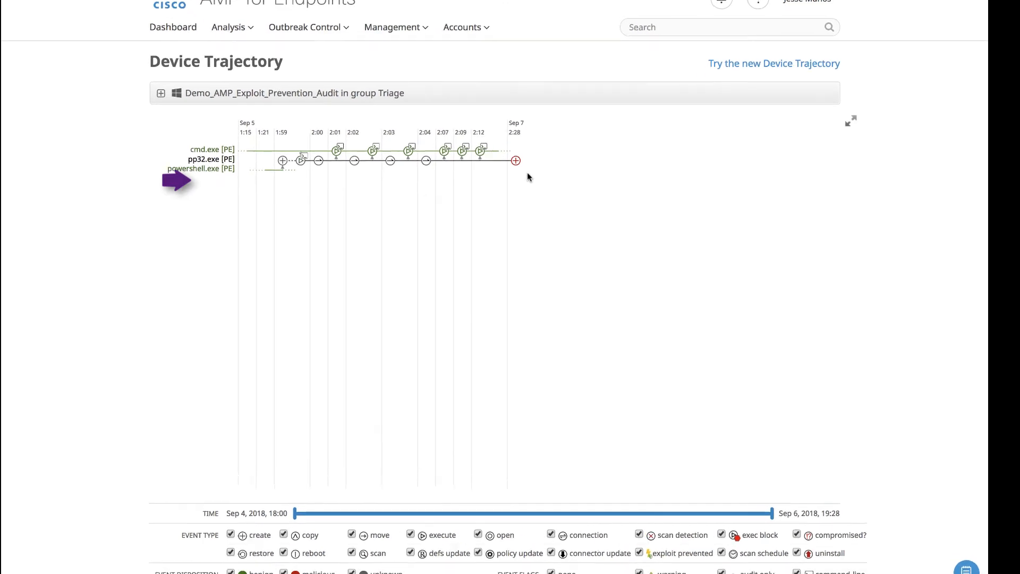
Step: Inspect the pp32.exe detection event at 2:28 on Sep 7 and its outgoing connection at 2:04 in the device trajectory
{"action": "left_click", "coordinate": [387, 72]}
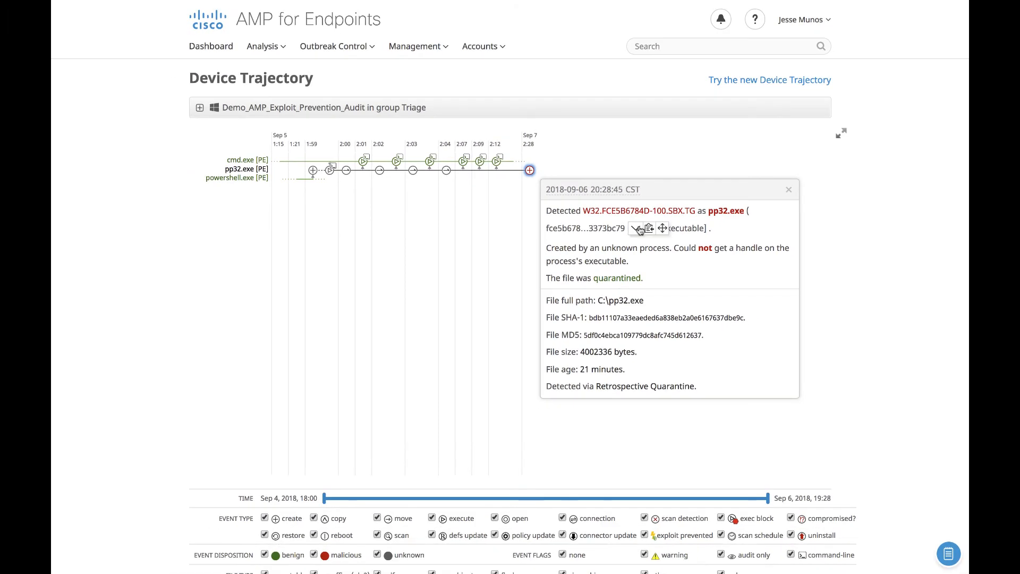
{"action": "left_click", "coordinate": [790, 191]}
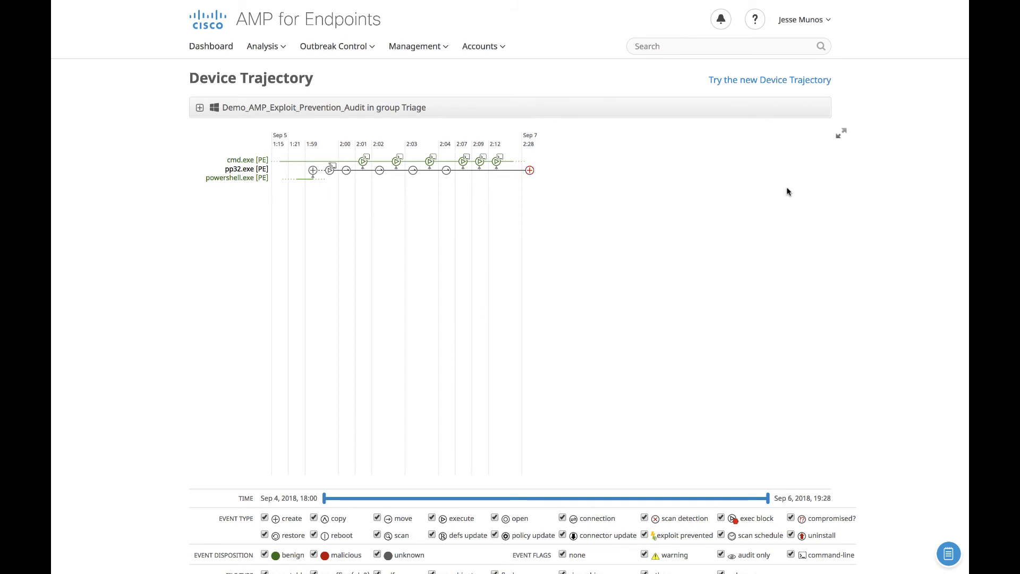
{"action": "left_click", "coordinate": [447, 171]}
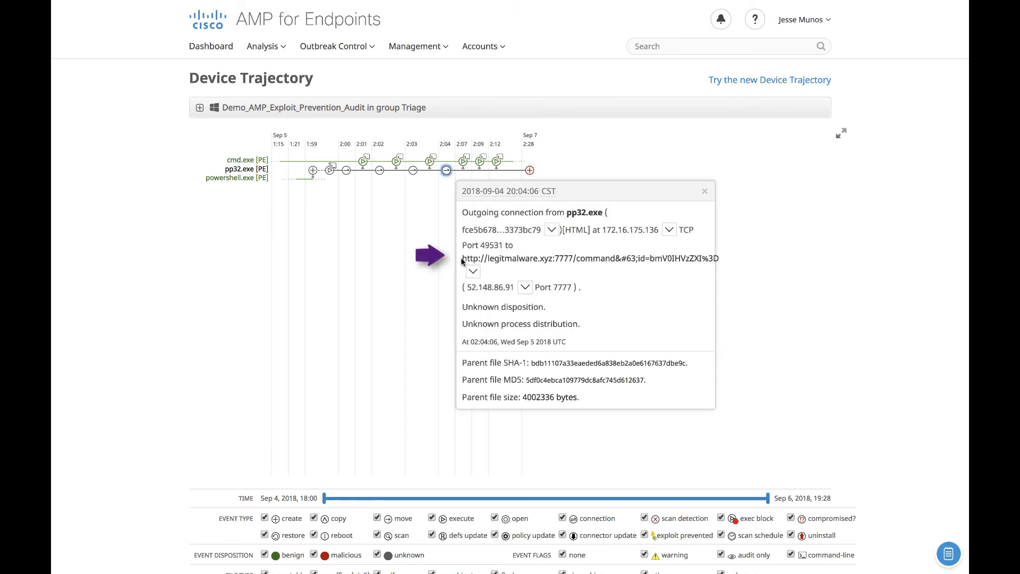
{"action": "left_click", "coordinate": [705, 191]}
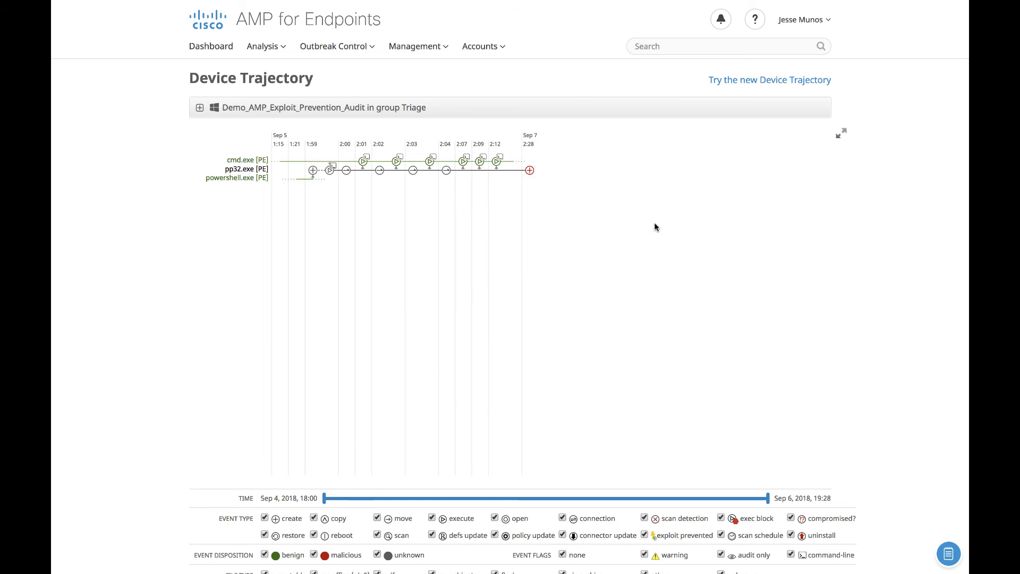
Step: Clear the fce5b678... hash filter from the device trajectory to show all events
{"action": "scroll", "coordinate": [656, 225], "scroll_direction": "down", "scroll_amount": 2}
{"action": "left_click", "coordinate": [549, 538]}
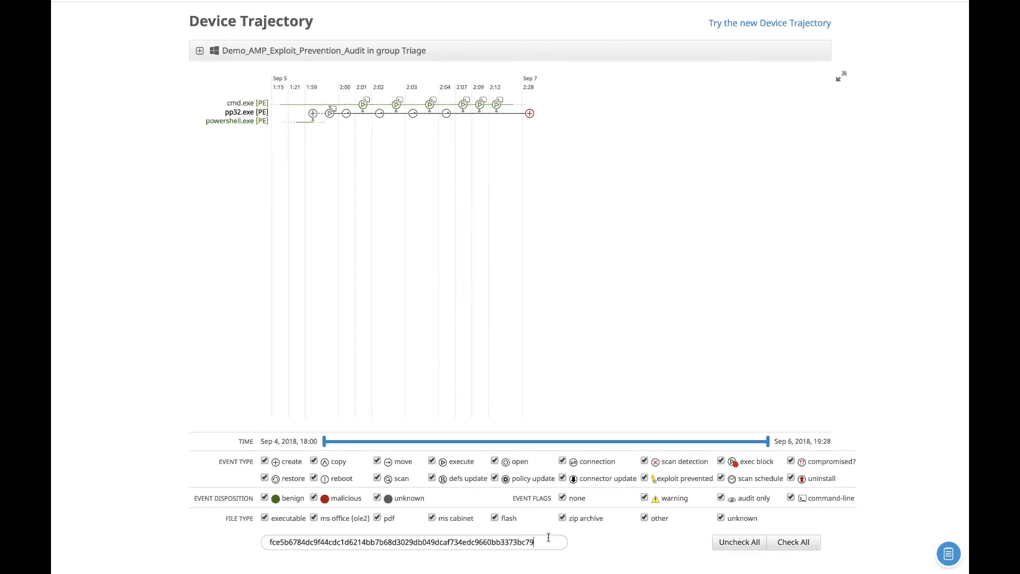
{"action": "left_click_drag", "start_coordinate": [548, 538], "coordinate": [285, 521]}
{"action": "key", "text": "BackSpace"}
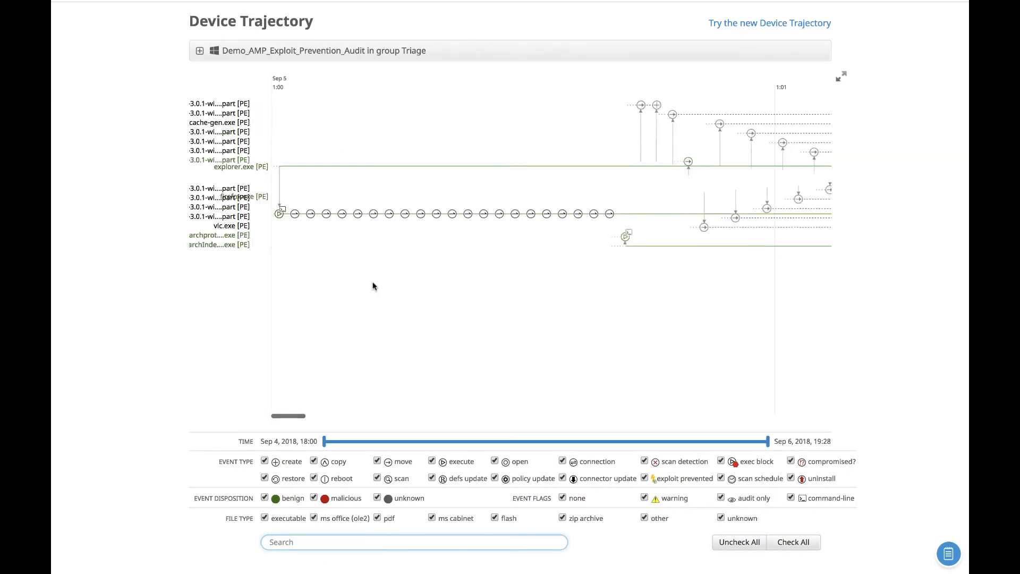
Step: Trace the trajectory back to earlier events and inspect the System compromise event at 1:24
{"action": "scroll", "coordinate": [463, 298], "scroll_direction": "up", "scroll_amount": 2}
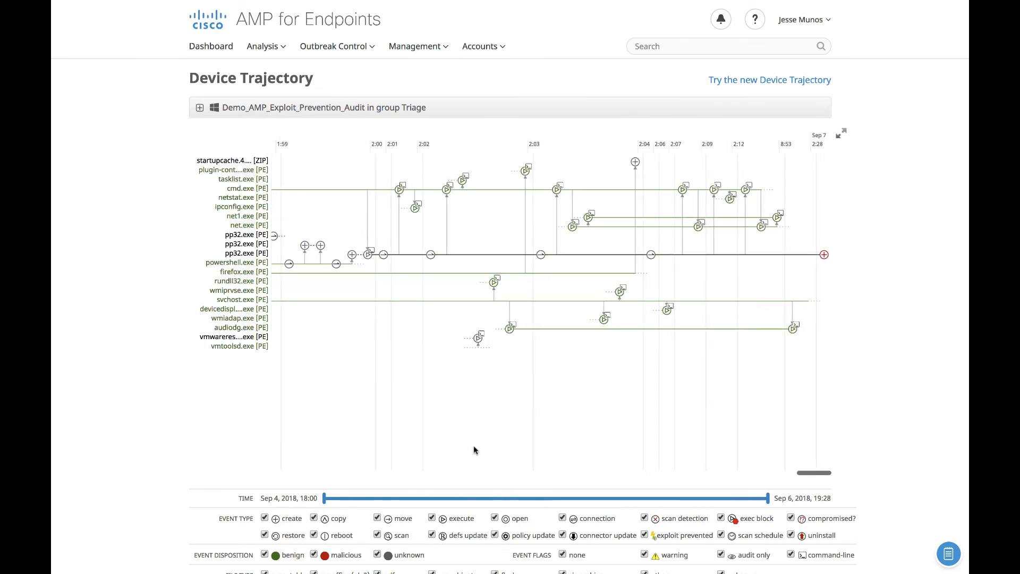
{"action": "scroll", "coordinate": [474, 449], "scroll_direction": "left", "scroll_amount": 3}
{"action": "scroll", "coordinate": [473, 446], "scroll_direction": "left", "scroll_amount": 5}
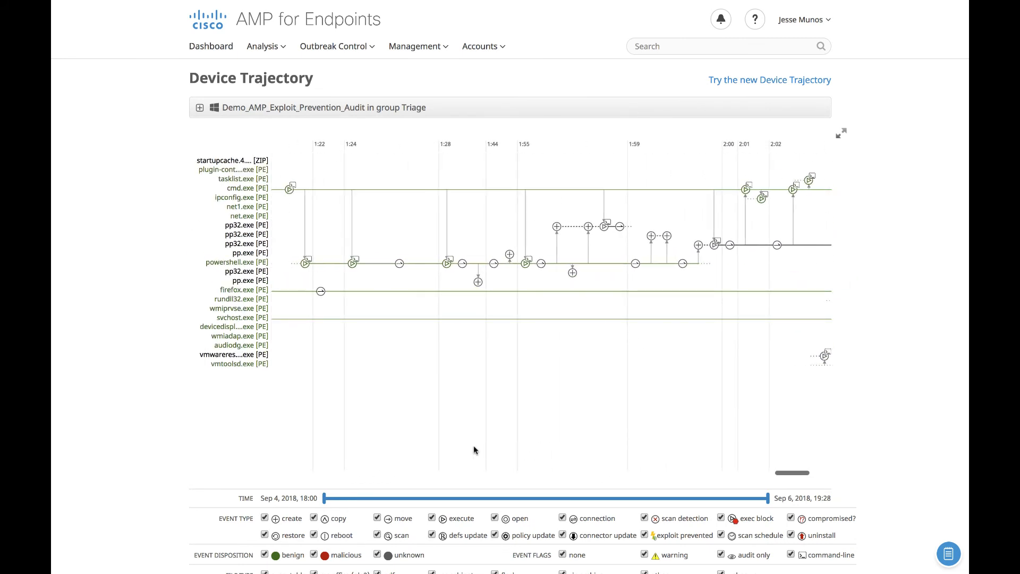
{"action": "scroll", "coordinate": [474, 450], "scroll_direction": "left", "scroll_amount": 3}
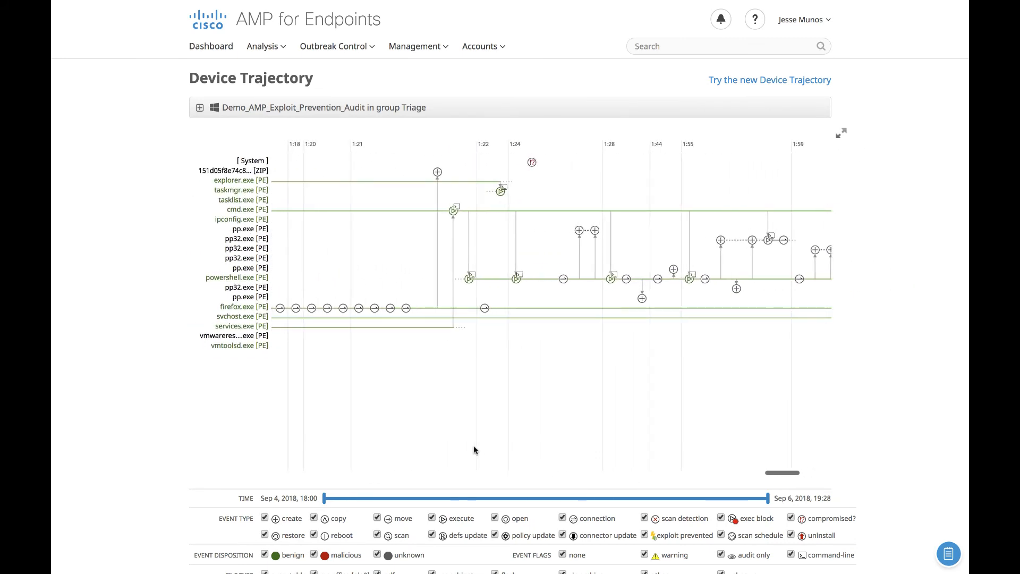
{"action": "left_click", "coordinate": [532, 162]}
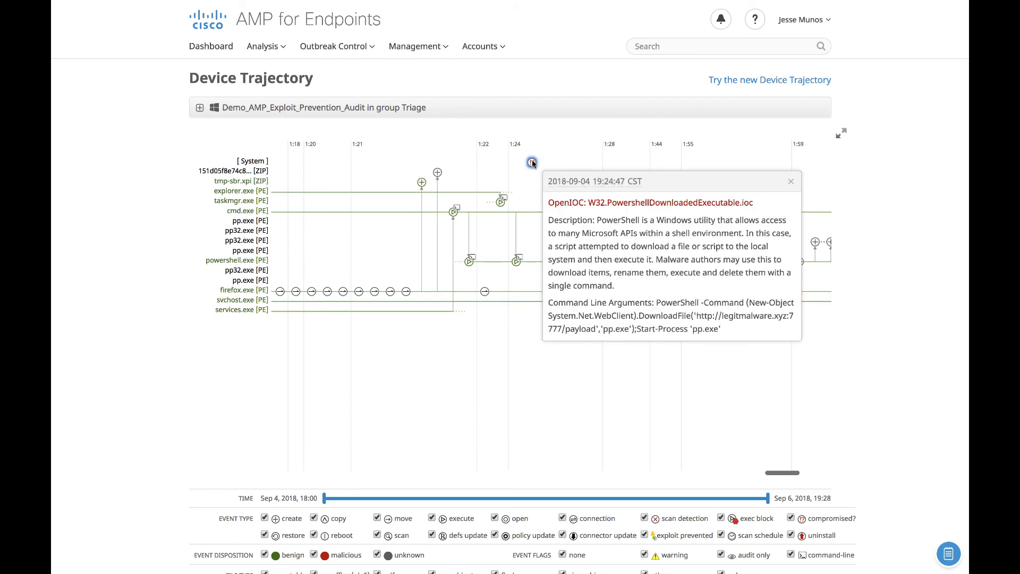
{"action": "left_click", "coordinate": [532, 162]}
{"action": "scroll", "coordinate": [660, 348], "scroll_direction": "down", "scroll_amount": 2}
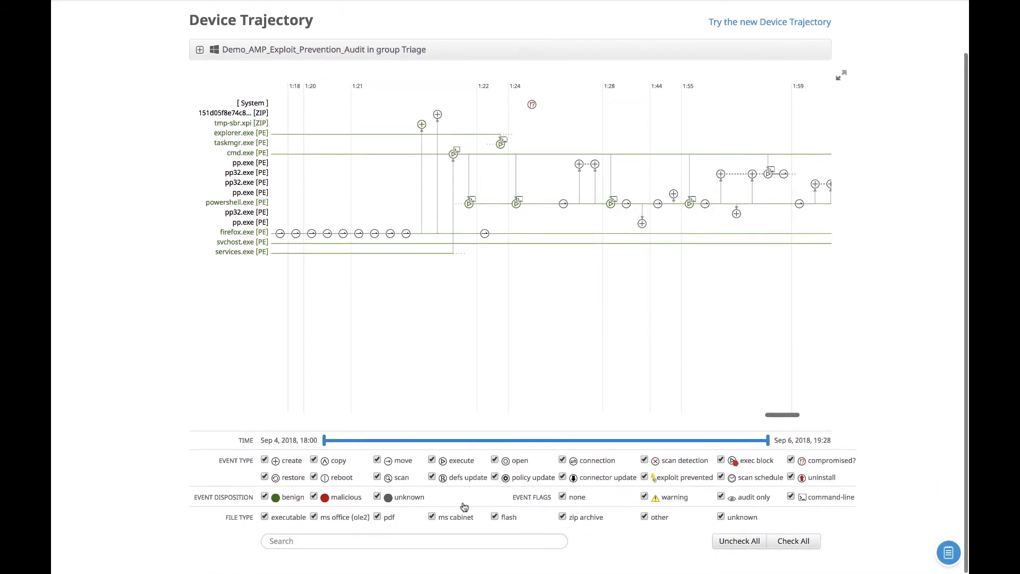
{"action": "left_click", "coordinate": [378, 541]}
{"action": "type", "text": "http://legitmalware.xyz"}
{"action": "key", "text": "Return"}
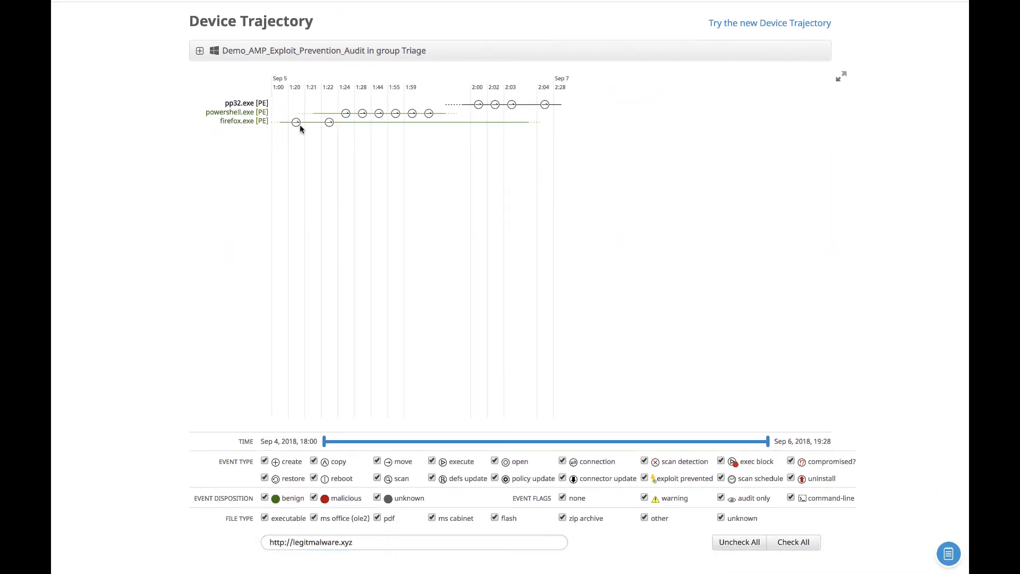
{"action": "left_click", "coordinate": [296, 122]}
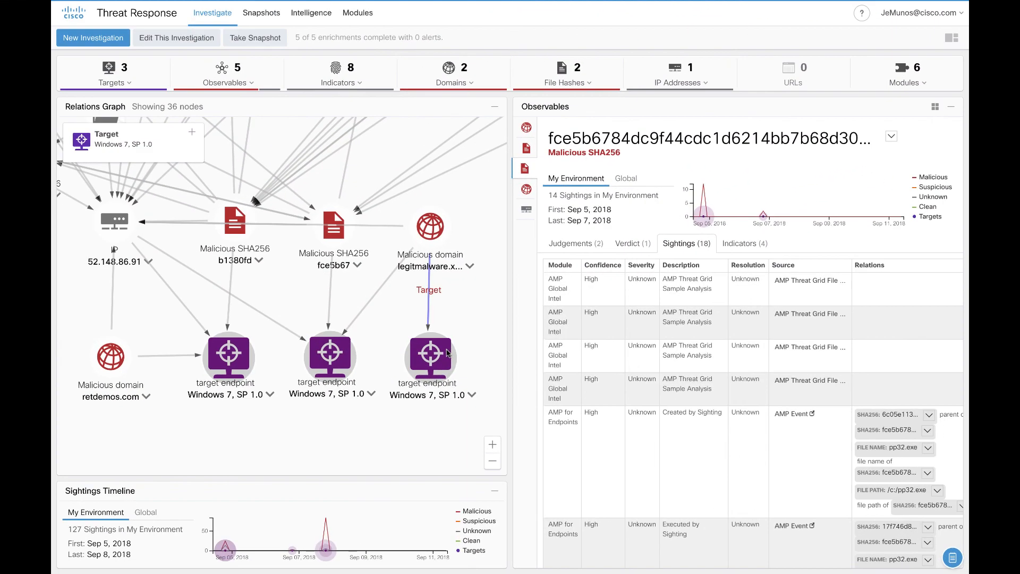
Step: Expand the details of the target linked to the malicious legitmalware.xyz domain and open its device trajectory through the AMP Computer GUID
{"action": "left_click", "coordinate": [448, 354]}
{"action": "left_click", "coordinate": [194, 132]}
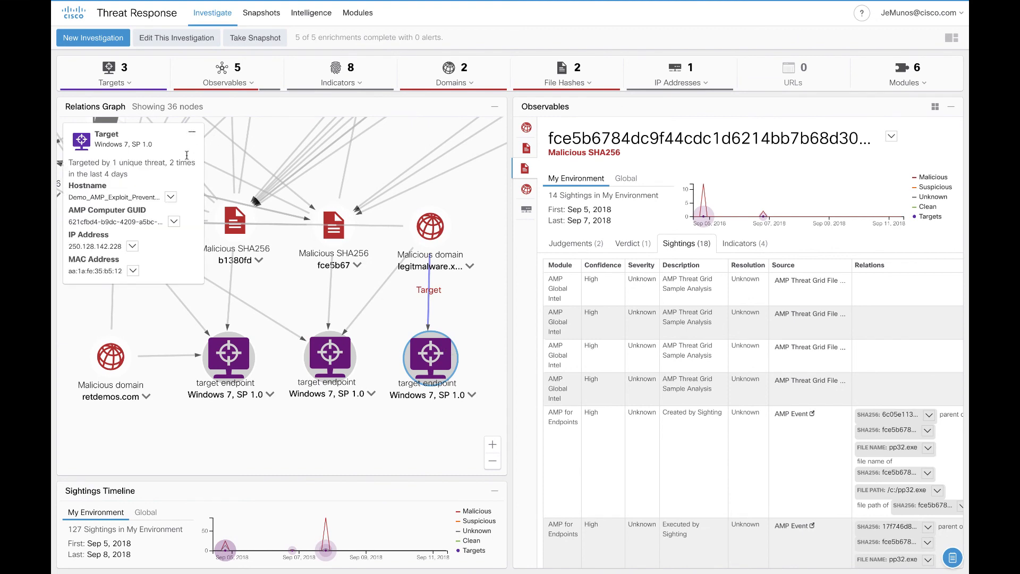
{"action": "left_click", "coordinate": [170, 201]}
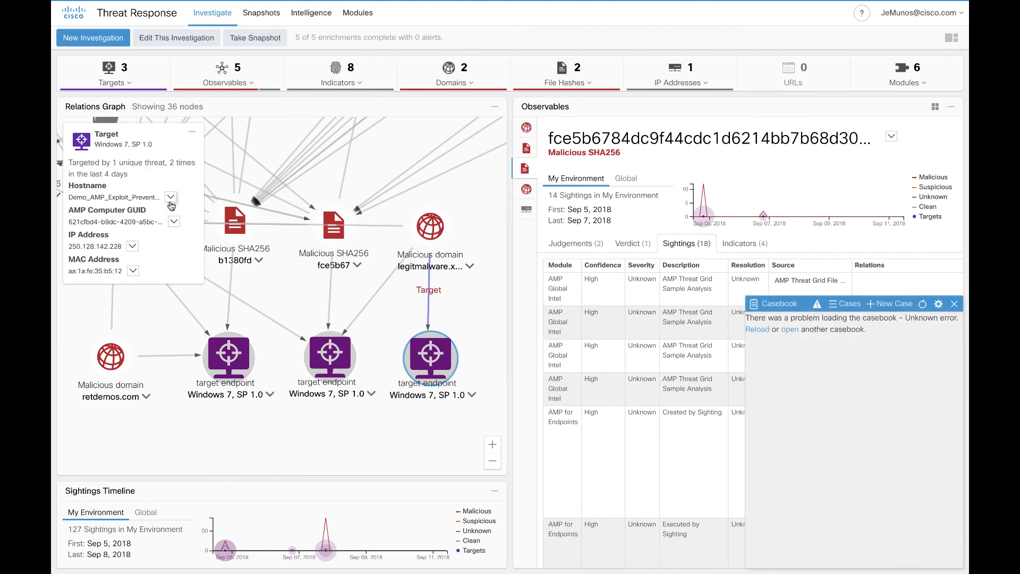
{"action": "left_click", "coordinate": [171, 200]}
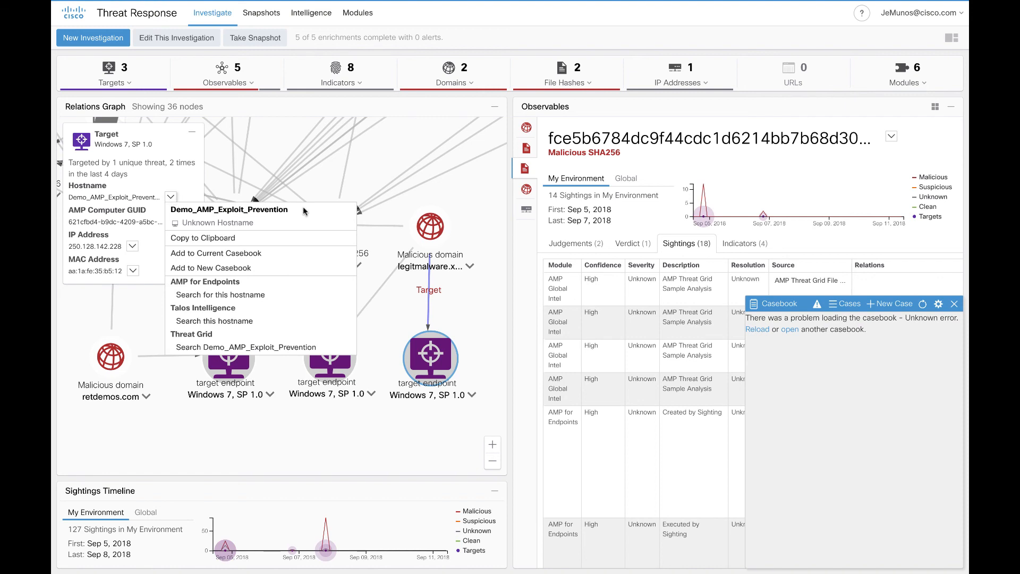
{"action": "left_click_drag", "start_coordinate": [304, 211], "coordinate": [197, 209]}
{"action": "left_click", "coordinate": [171, 198]}
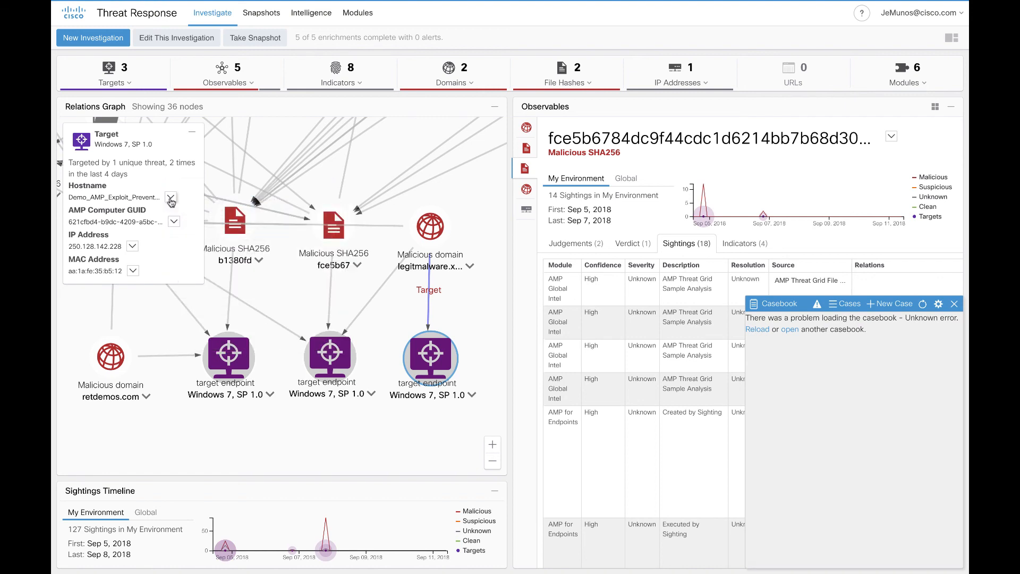
{"action": "left_click", "coordinate": [173, 223]}
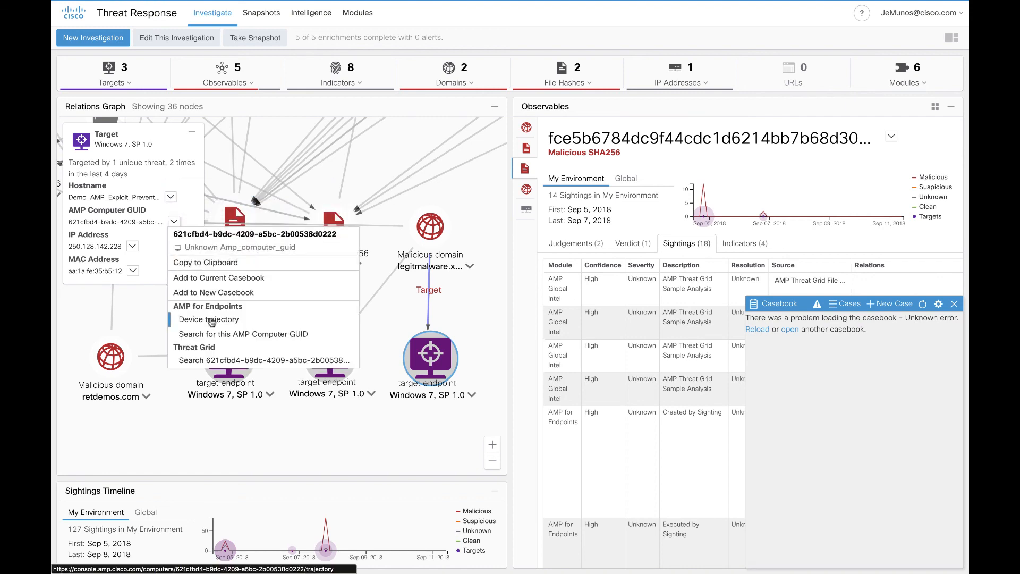
{"action": "left_click", "coordinate": [212, 321]}
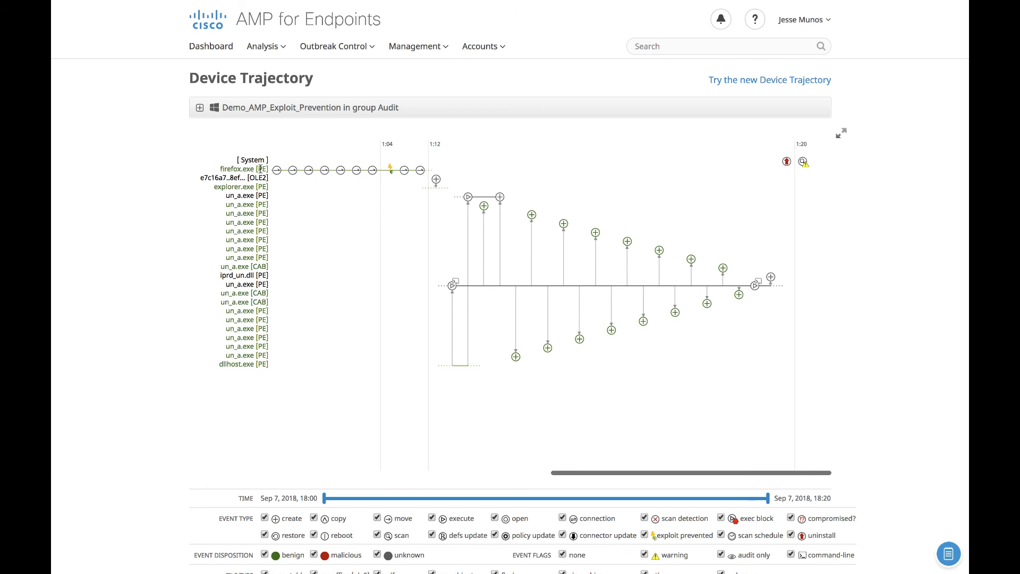
Step: Inspect the last firefox.exe outgoing connection before 1:04 and the exploit prevented event that follows it
{"action": "left_click", "coordinate": [372, 171]}
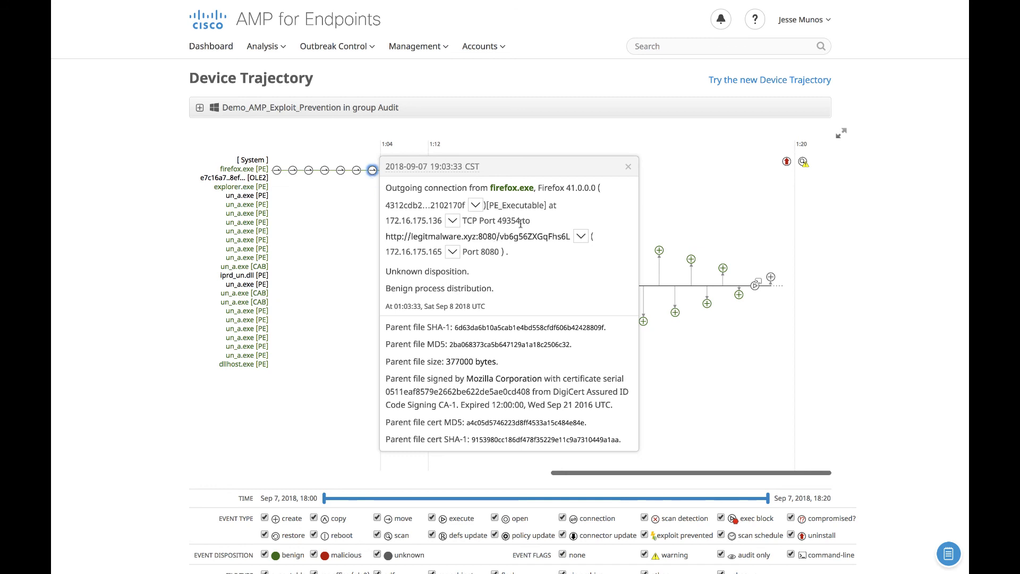
{"action": "left_click", "coordinate": [628, 167]}
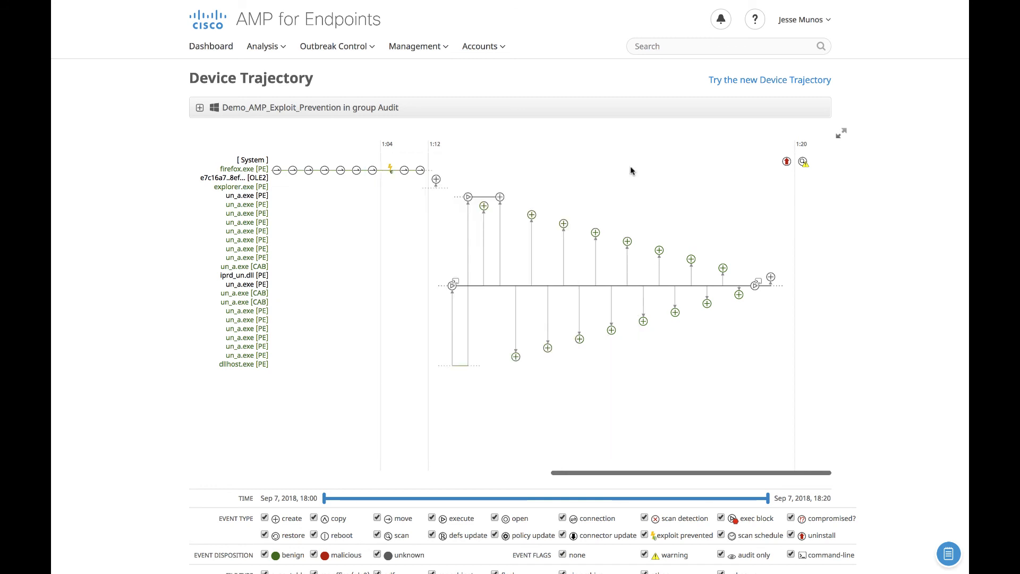
{"action": "left_click", "coordinate": [390, 169]}
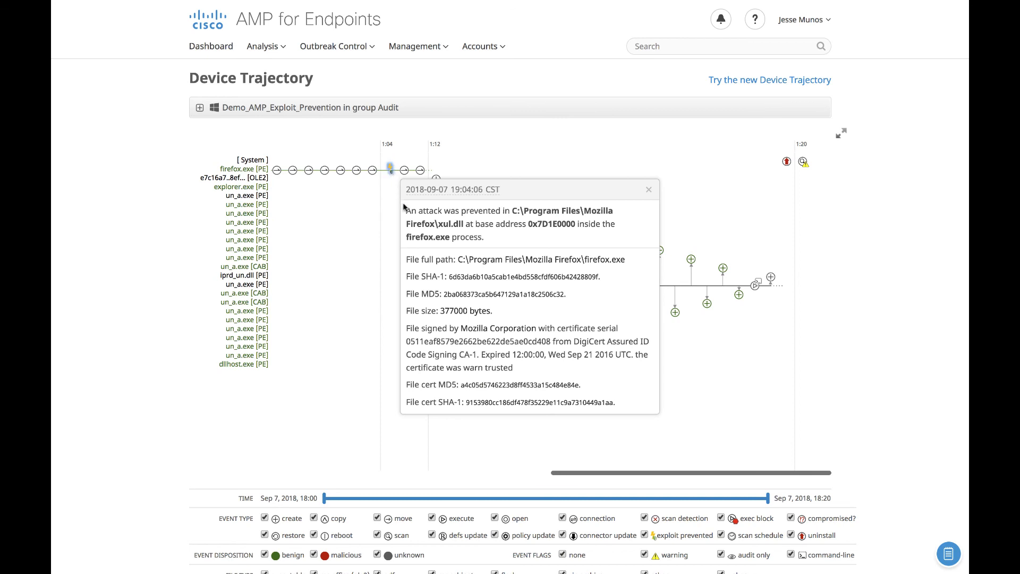